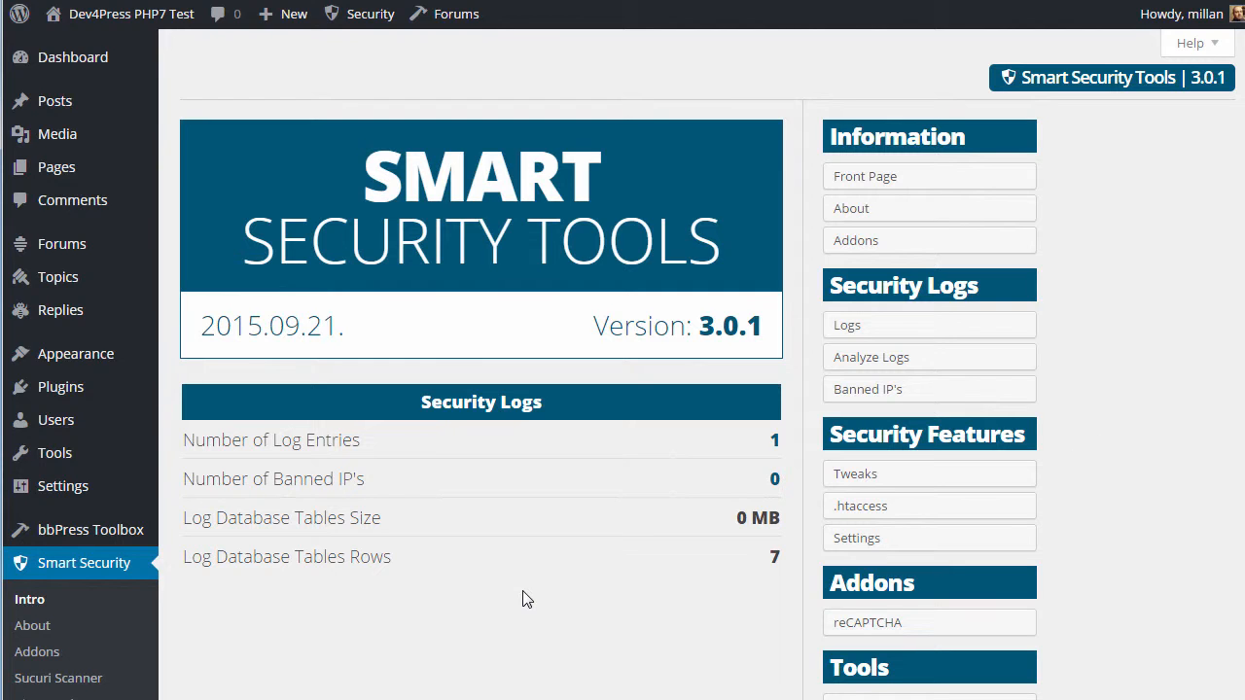
Open the reCAPTCHA addon from the Addons list in the Smart Security Tools sidebar
scroll(522, 599, "down", 1)
left_click(866, 525)
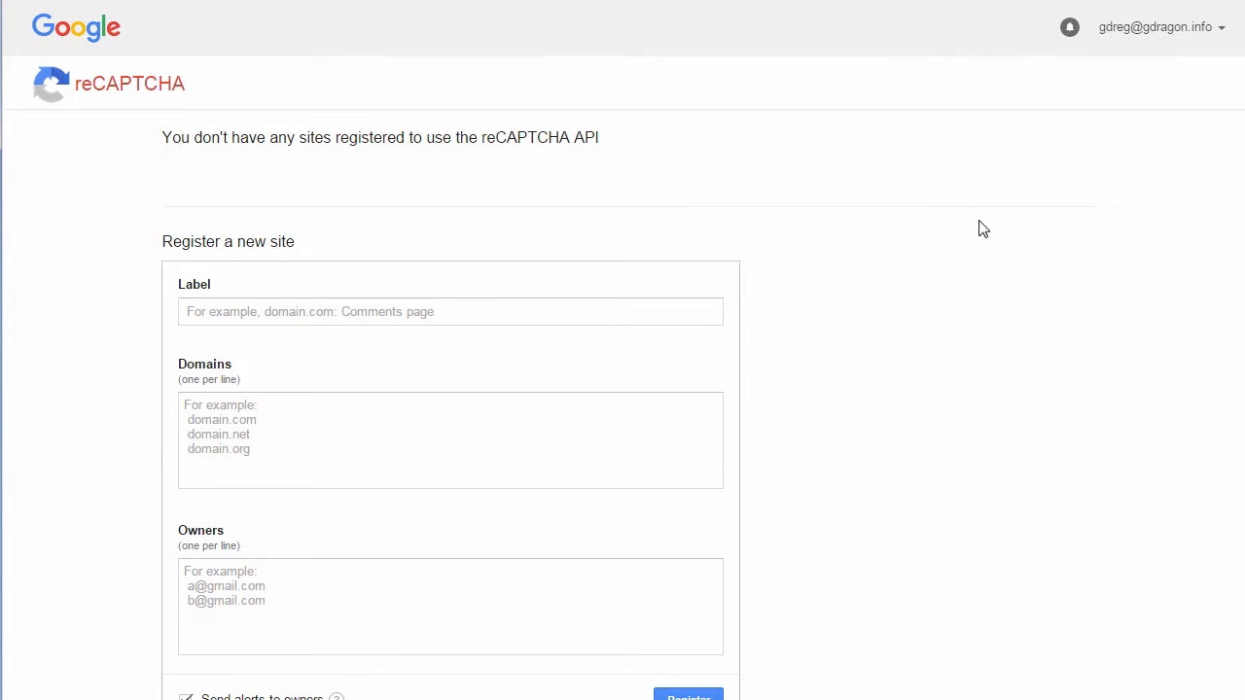
Enter label 'The Demo' and domain 'thedemo.com' for the new reCAPTCHA site
left_click(461, 314)
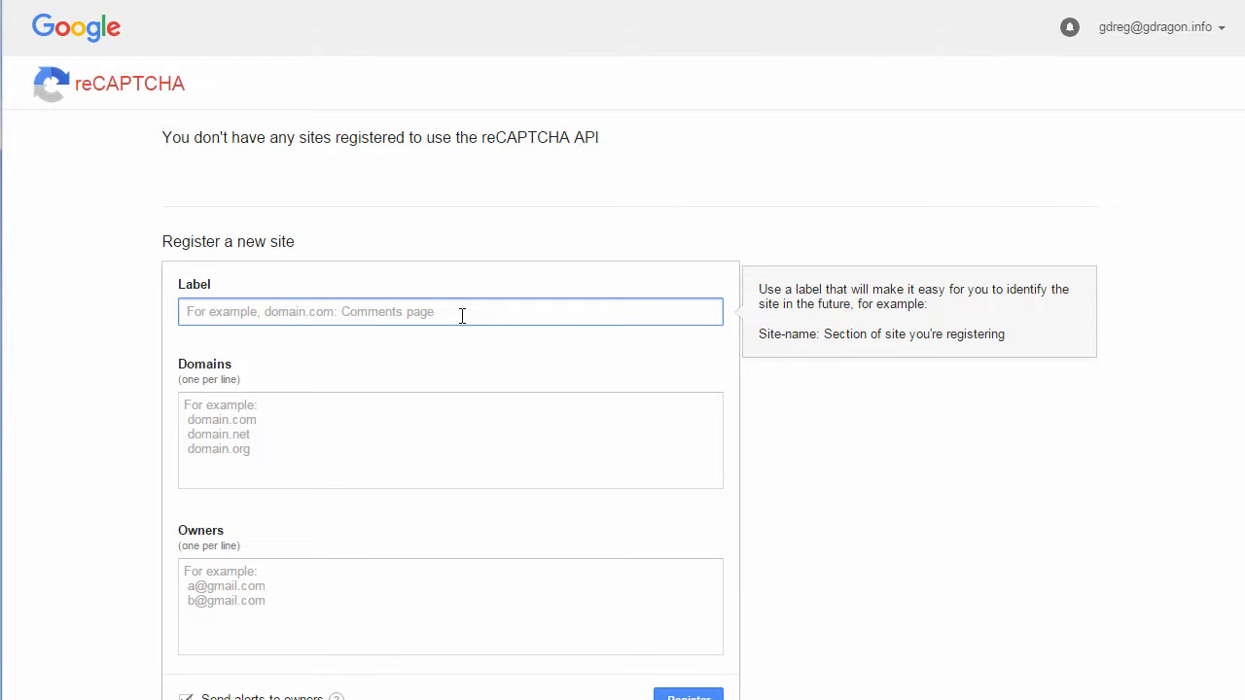
type("Th")
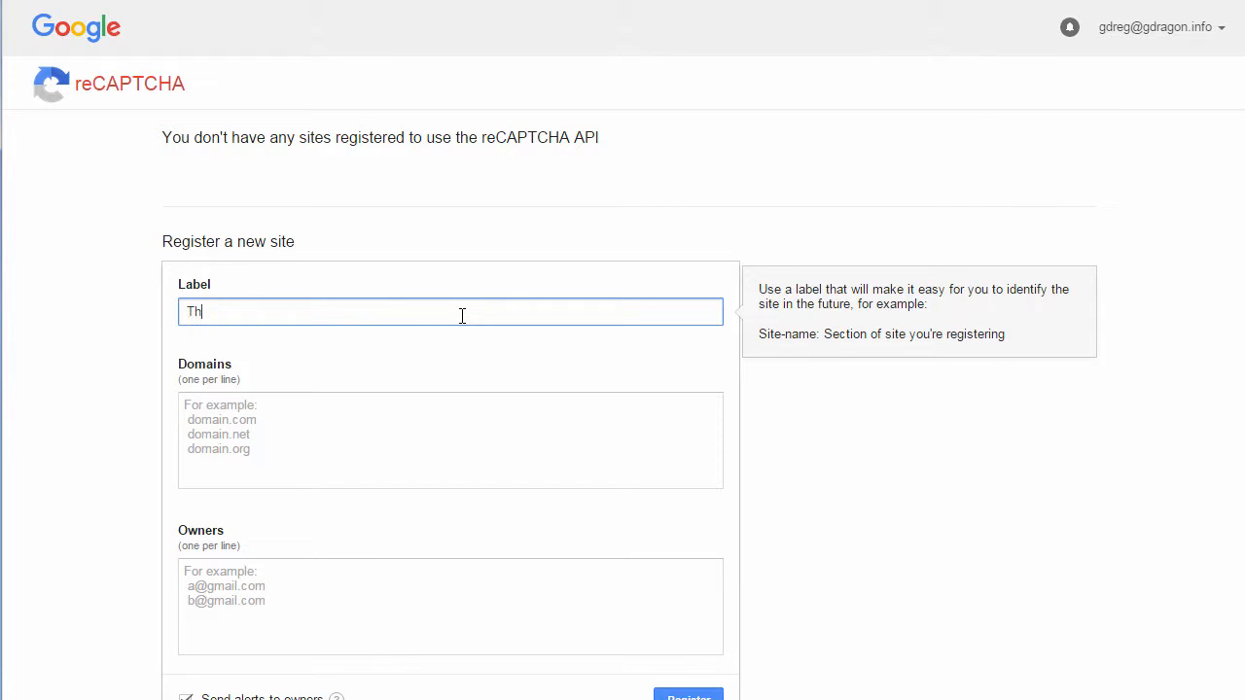
type("e Demo")
key("Tab")
type("thedemo.com")
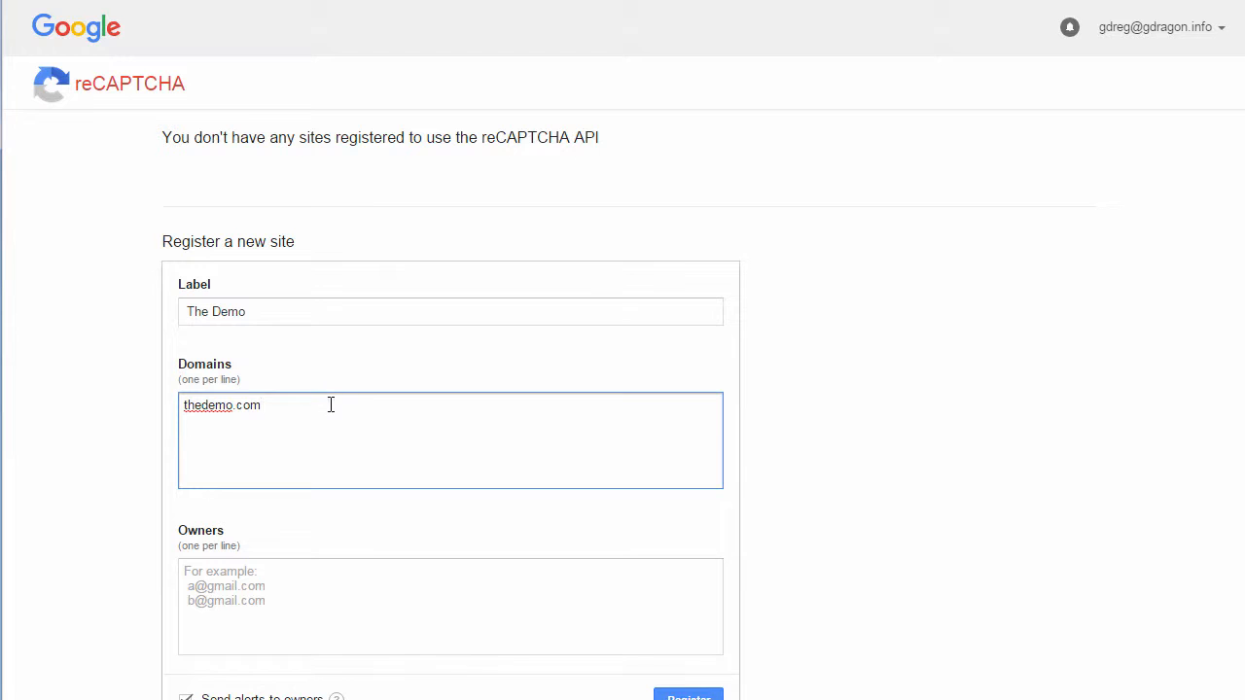
mouse_move(330, 405)
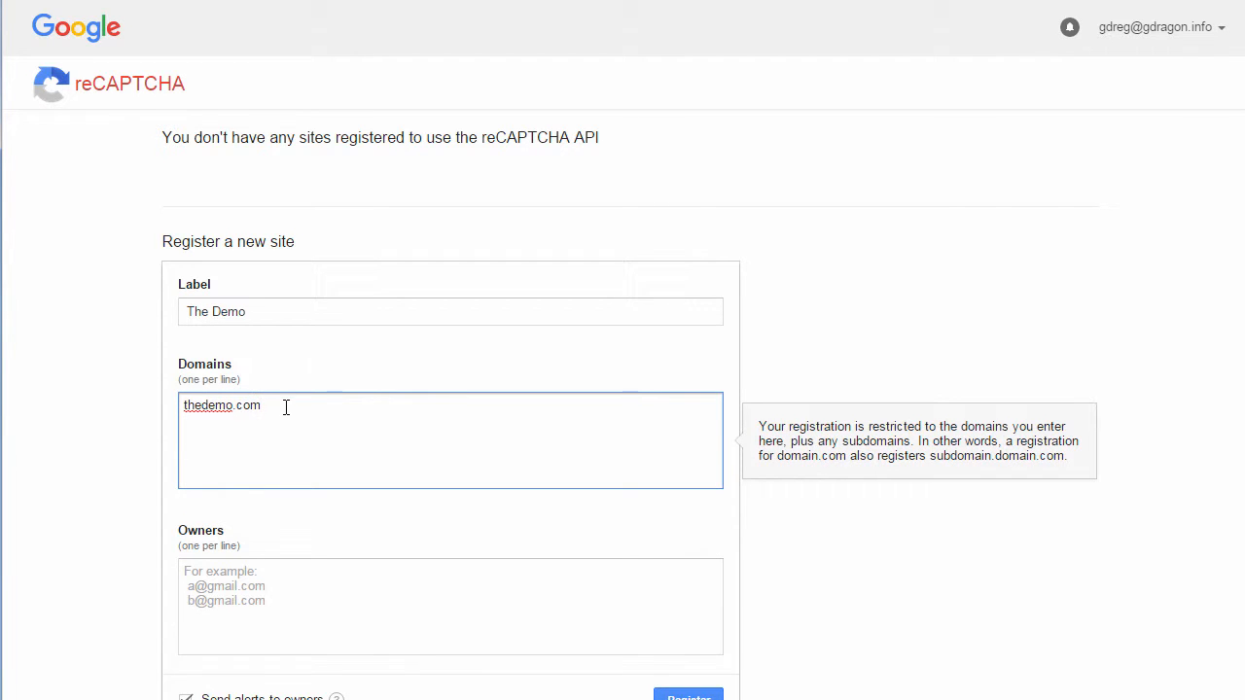
Turn off alerts to owners, register the site, and select the issued site key
scroll(389, 487, "down", 1)
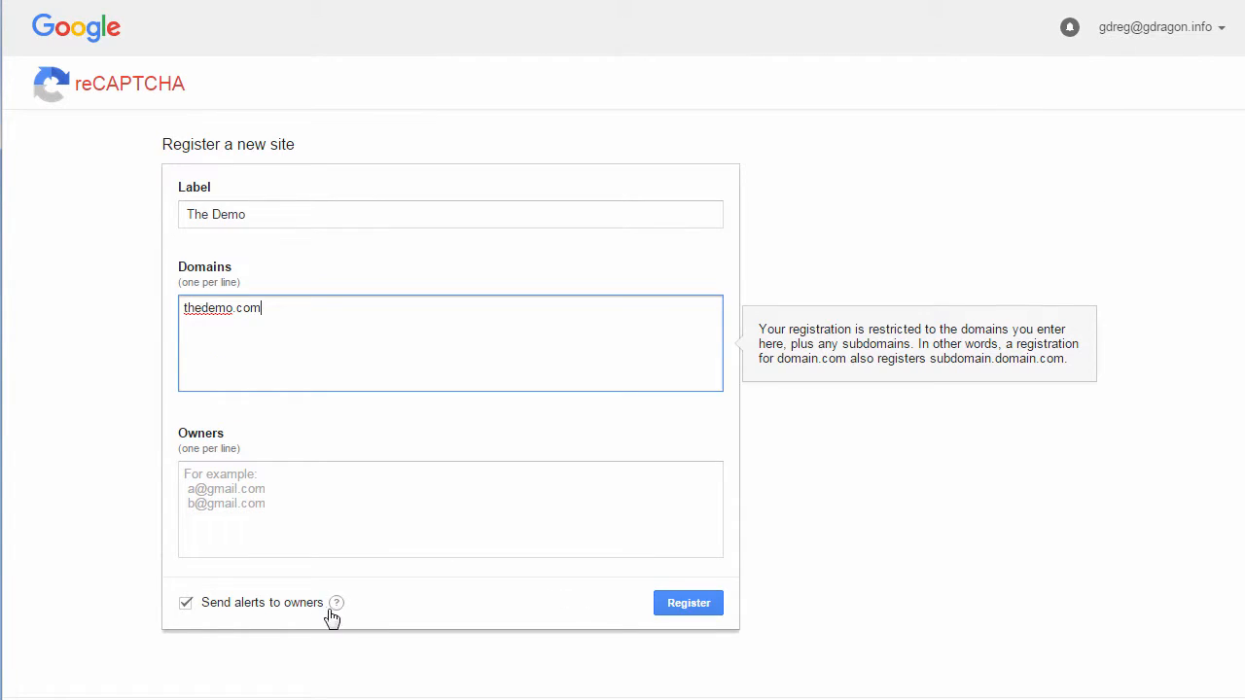
left_click(185, 603)
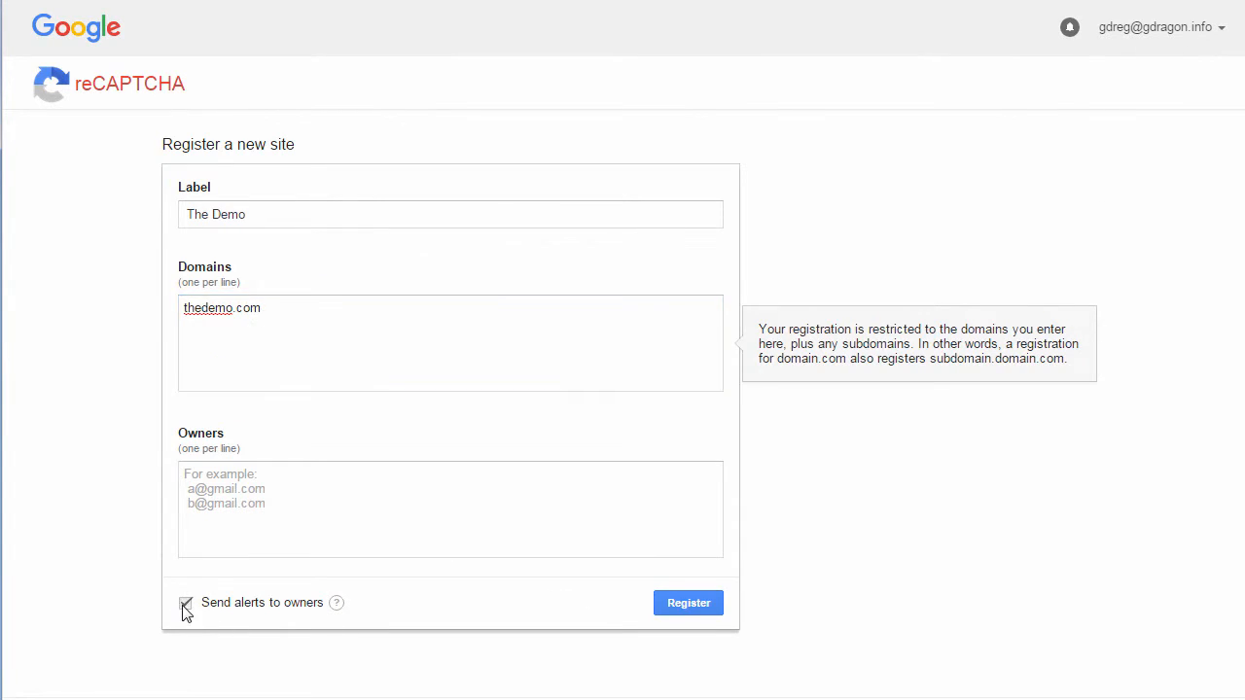
left_click(218, 481)
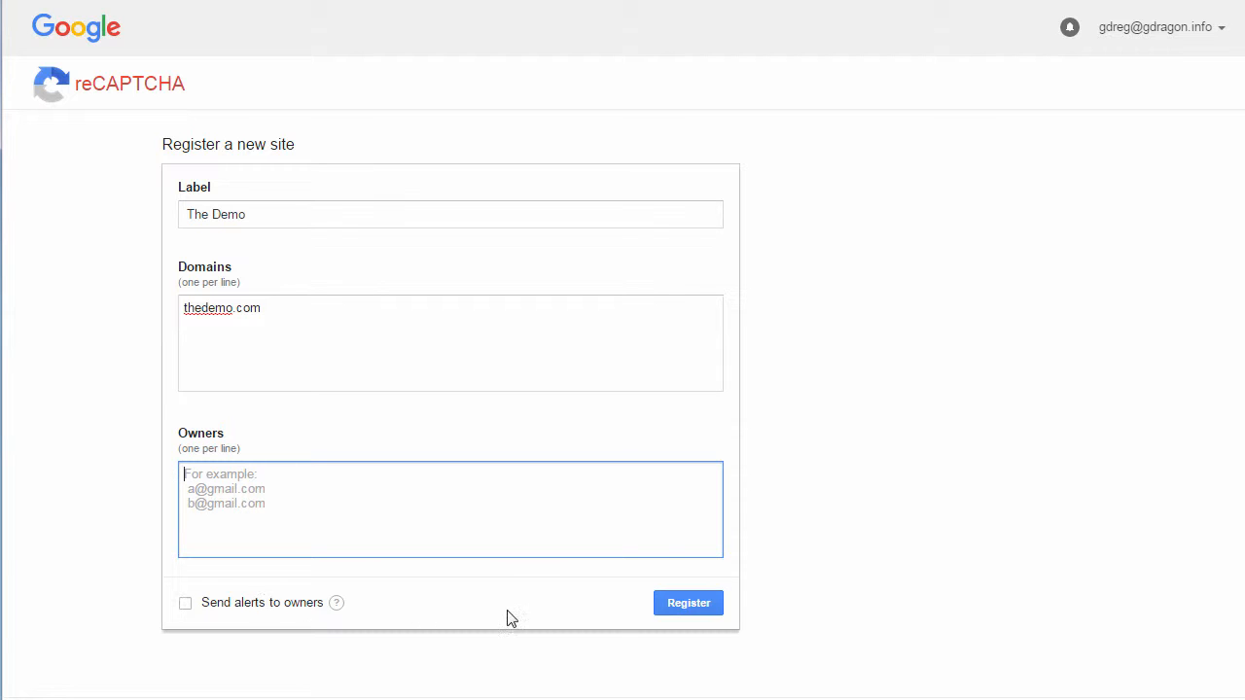
left_click(687, 604)
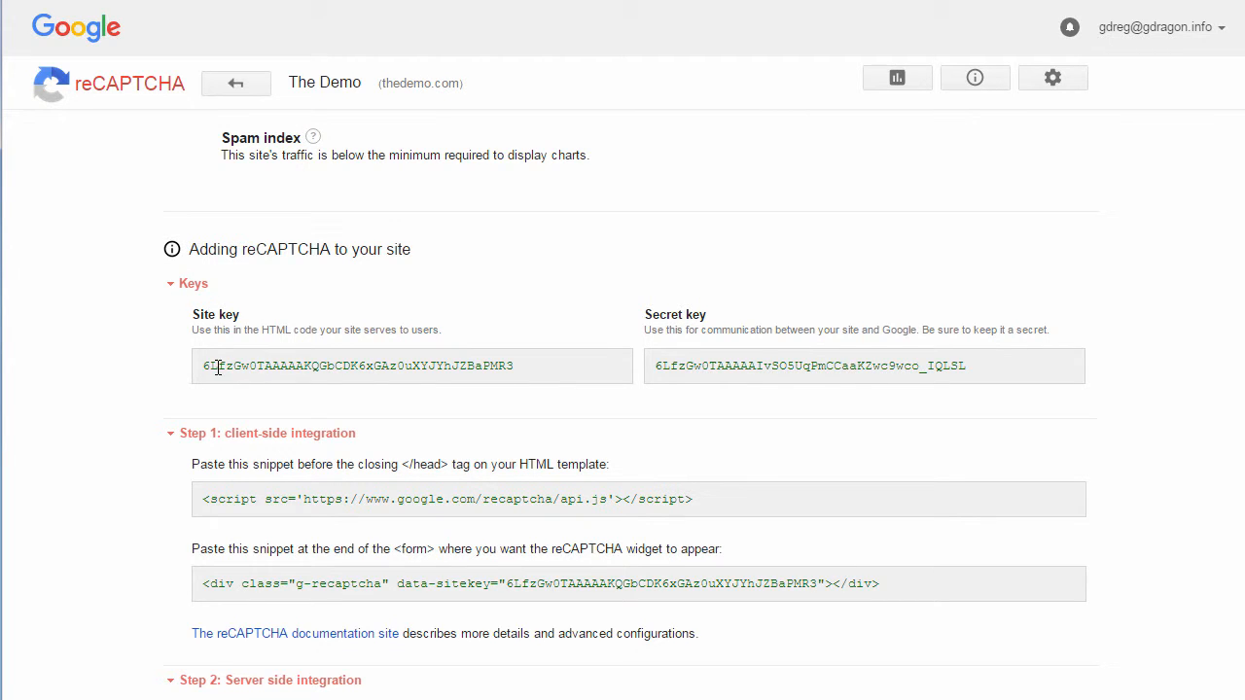
left_click_drag(204, 366, 526, 366)
key("ctrl+c")
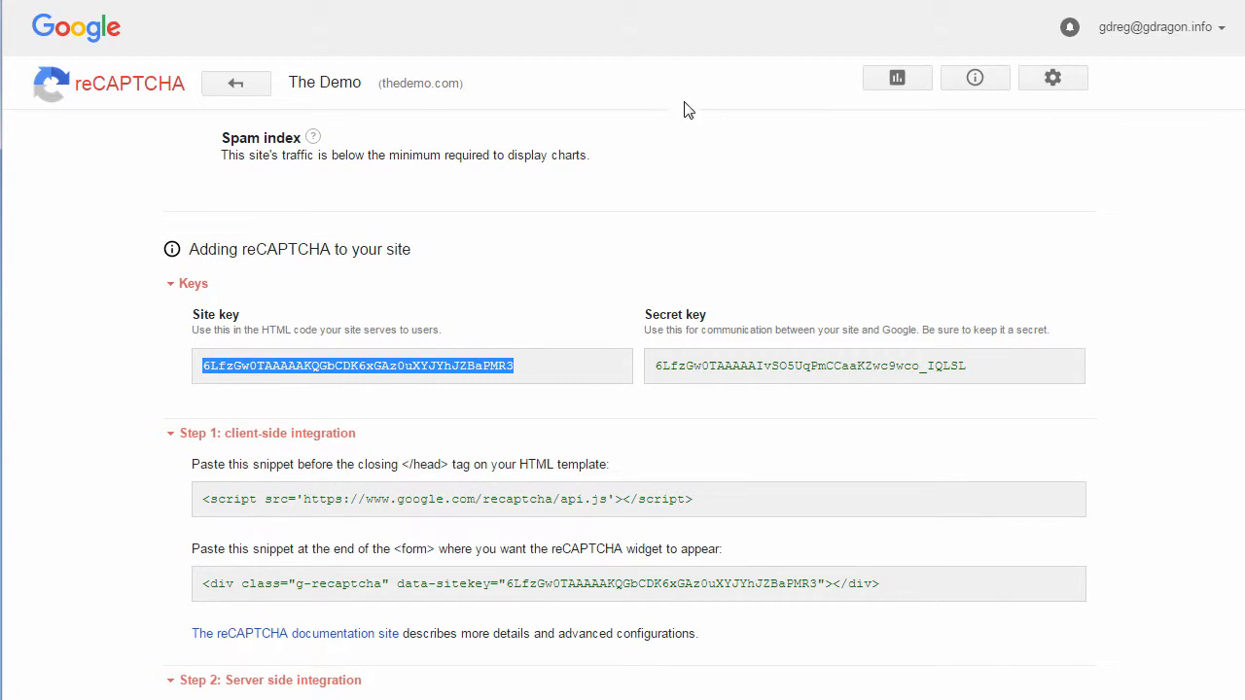
Paste the copied site key into the plugin's Site Key field
left_click(652, 0)
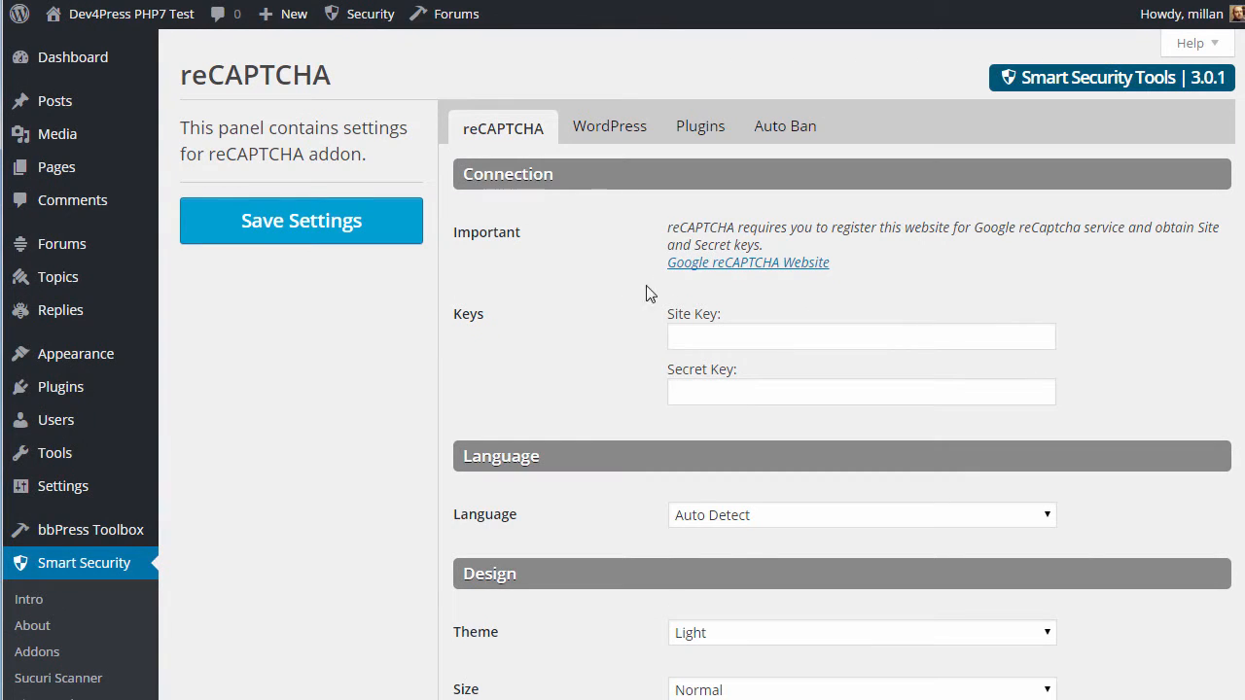
left_click(724, 332)
key("ctrl+v")
Copy the secret key from Google and paste it into the plugin's Secret Key field
key("alt+Tab")
left_click_drag(652, 366, 1051, 364)
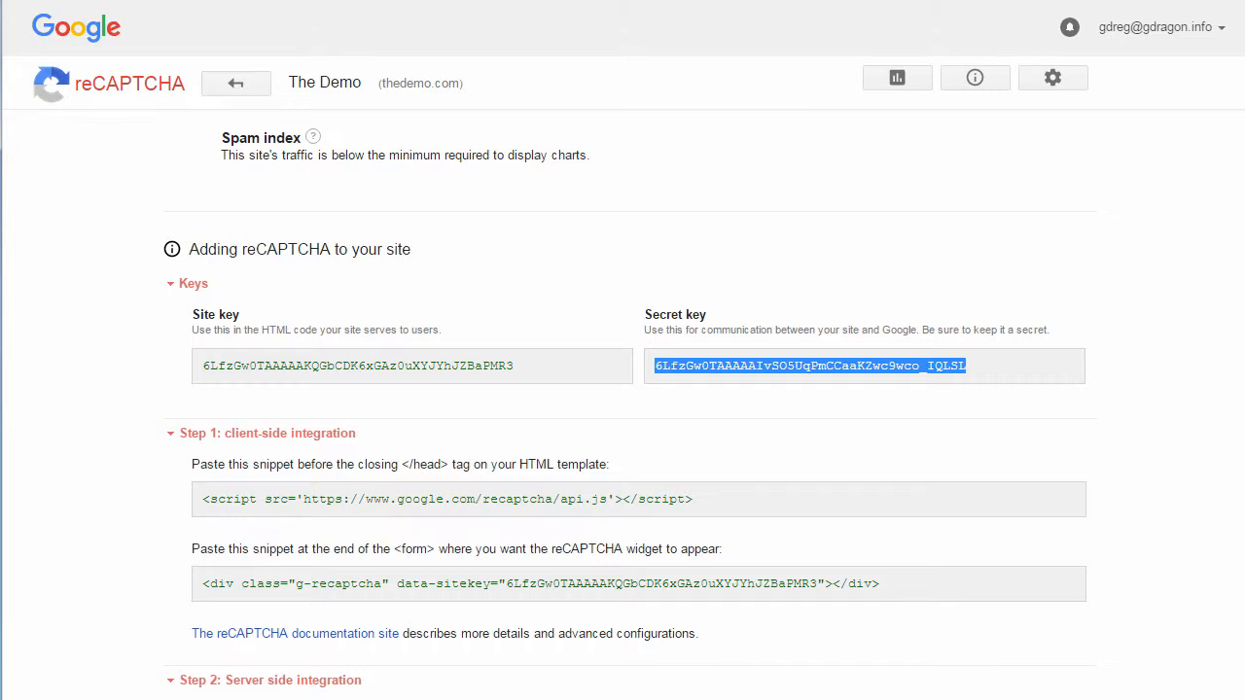
key("ctrl+c")
key("alt+Tab")
left_click(686, 401)
key("ctrl+v")
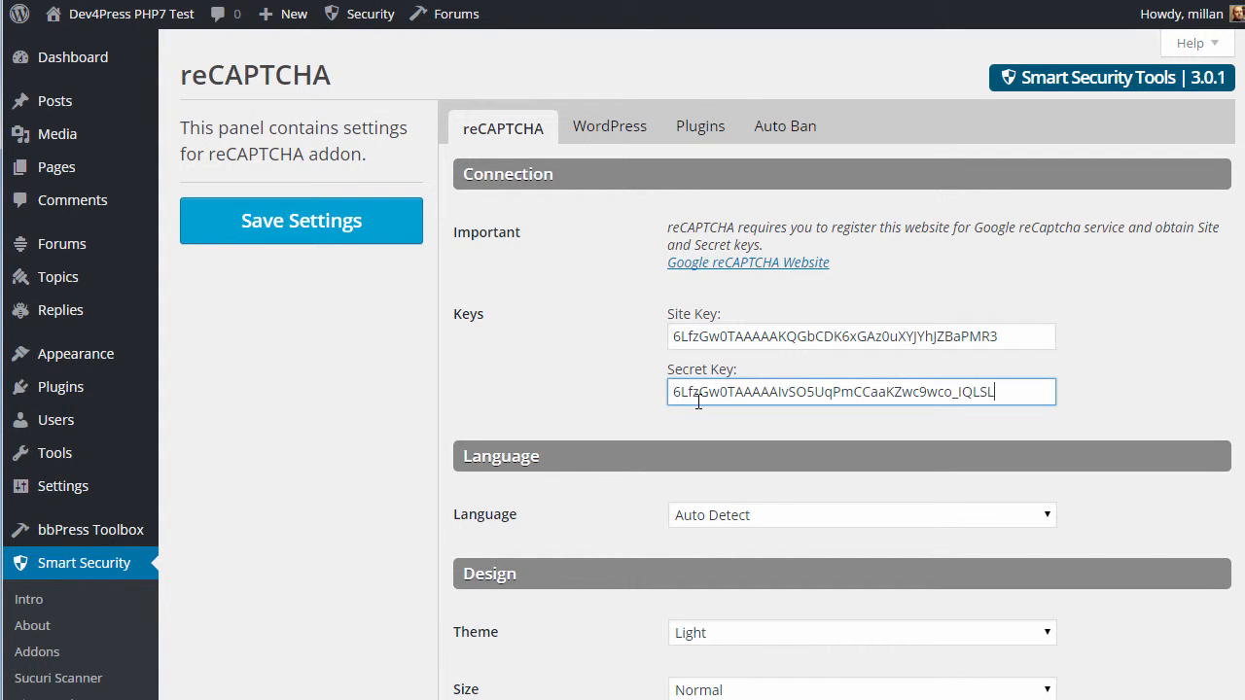
left_click(574, 386)
scroll(578, 394, "down", 2)
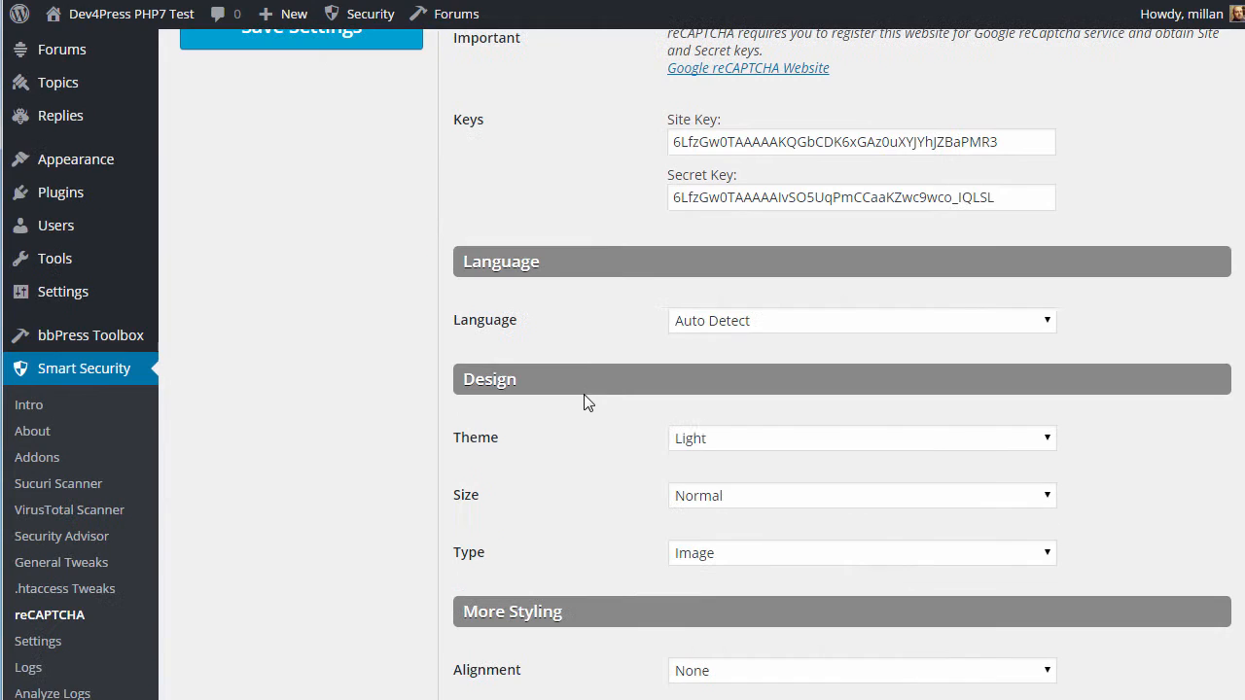
Set the reCAPTCHA language to English (US)
left_click(777, 323)
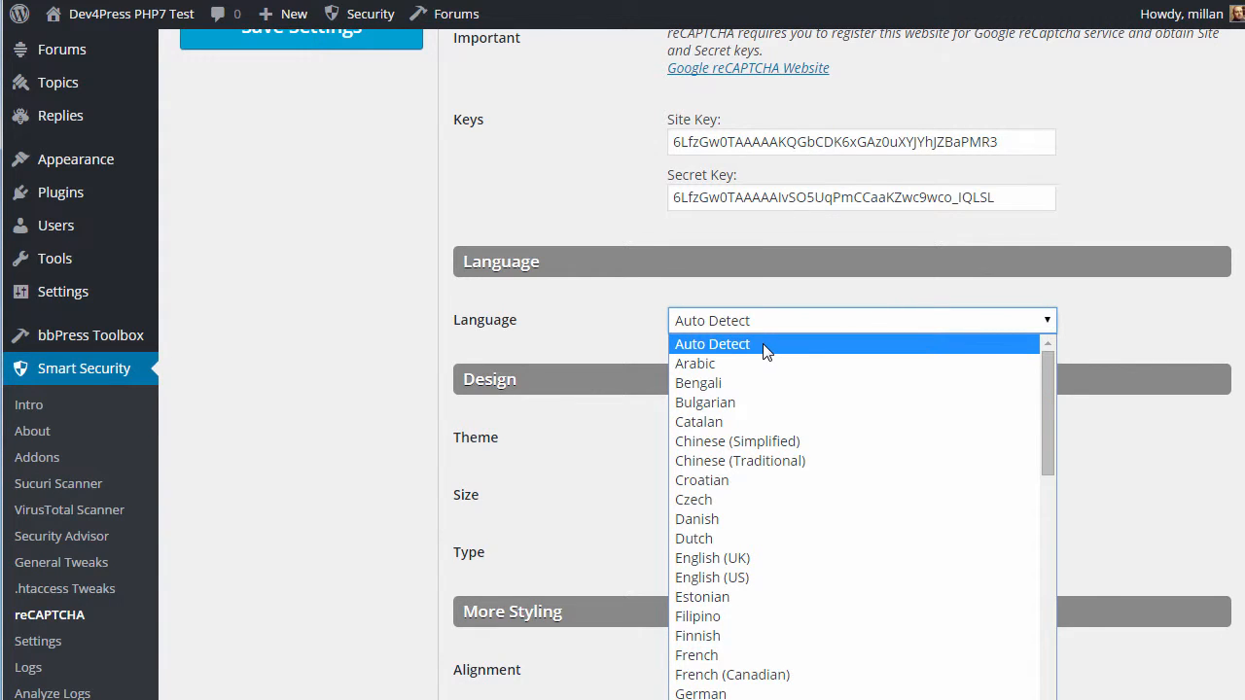
left_click(643, 327)
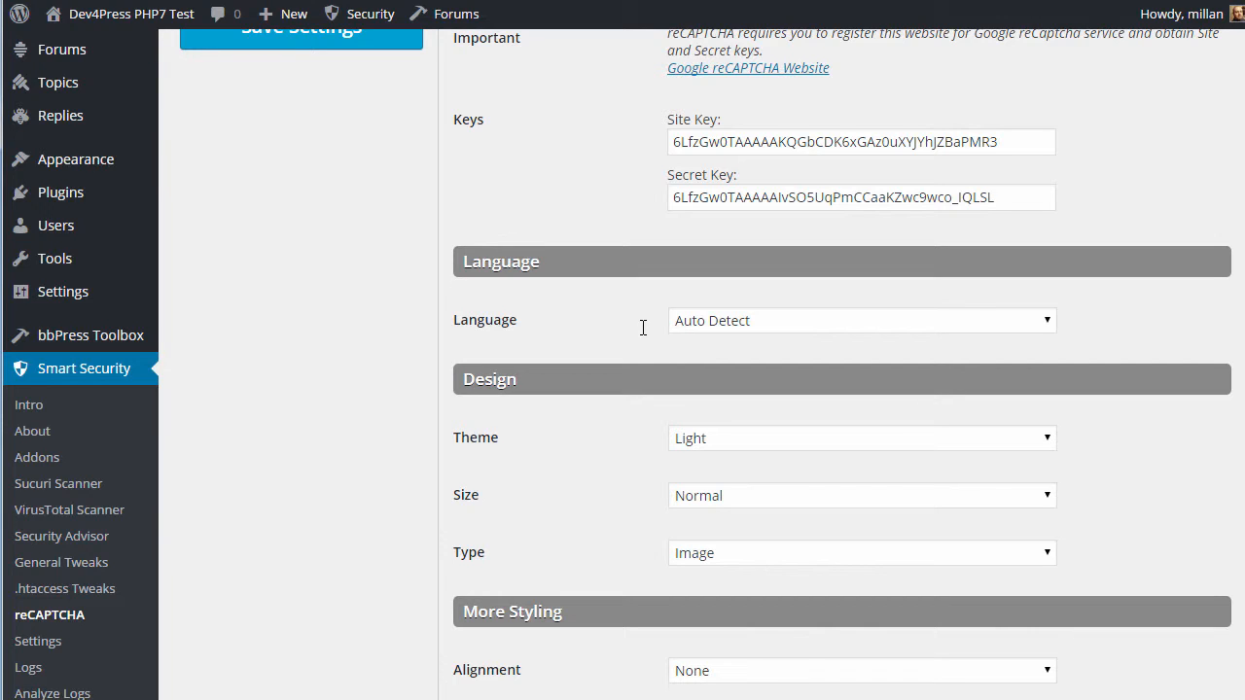
left_click(722, 320)
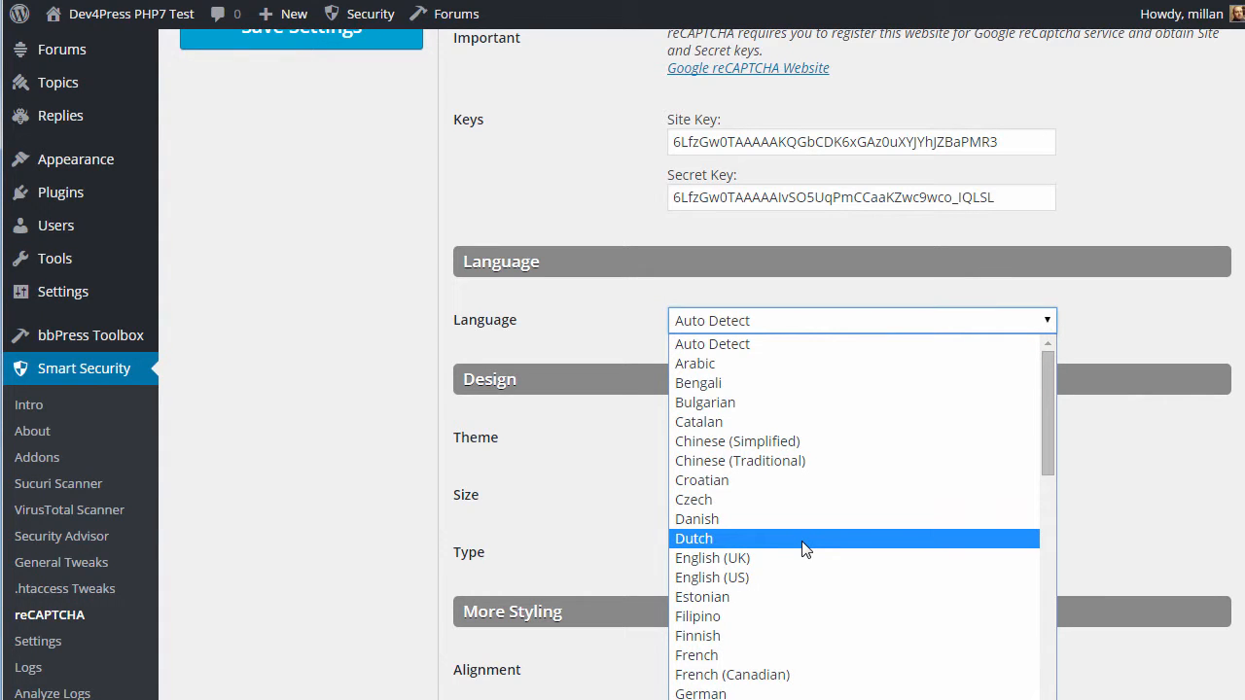
left_click(725, 576)
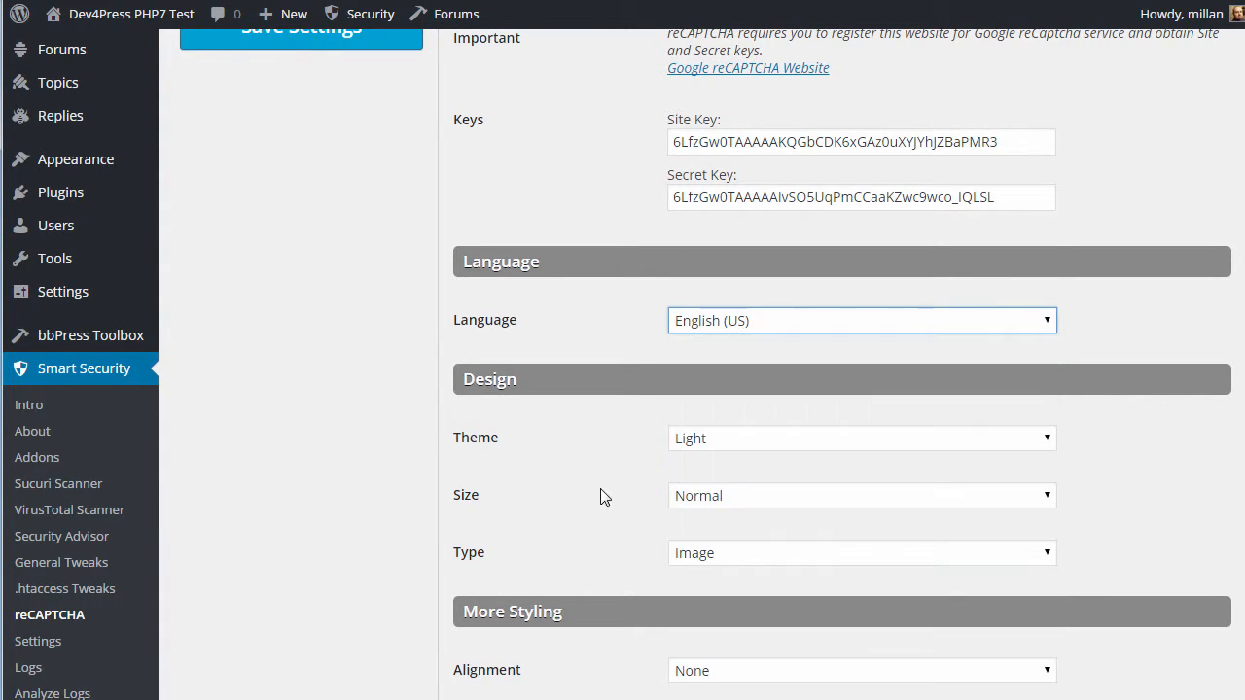
Set the reCAPTCHA theme to Dark, keeping Normal size and Image challenge type
left_click(761, 436)
left_click(762, 436)
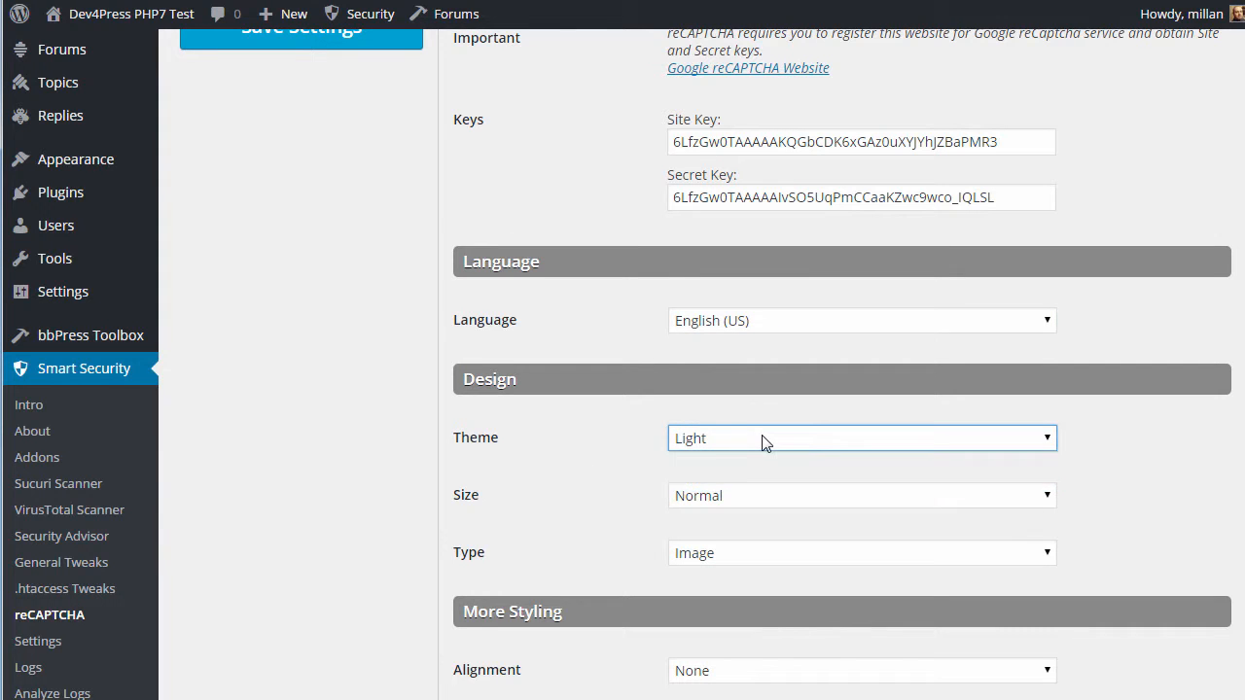
left_click(725, 498)
left_click(600, 530)
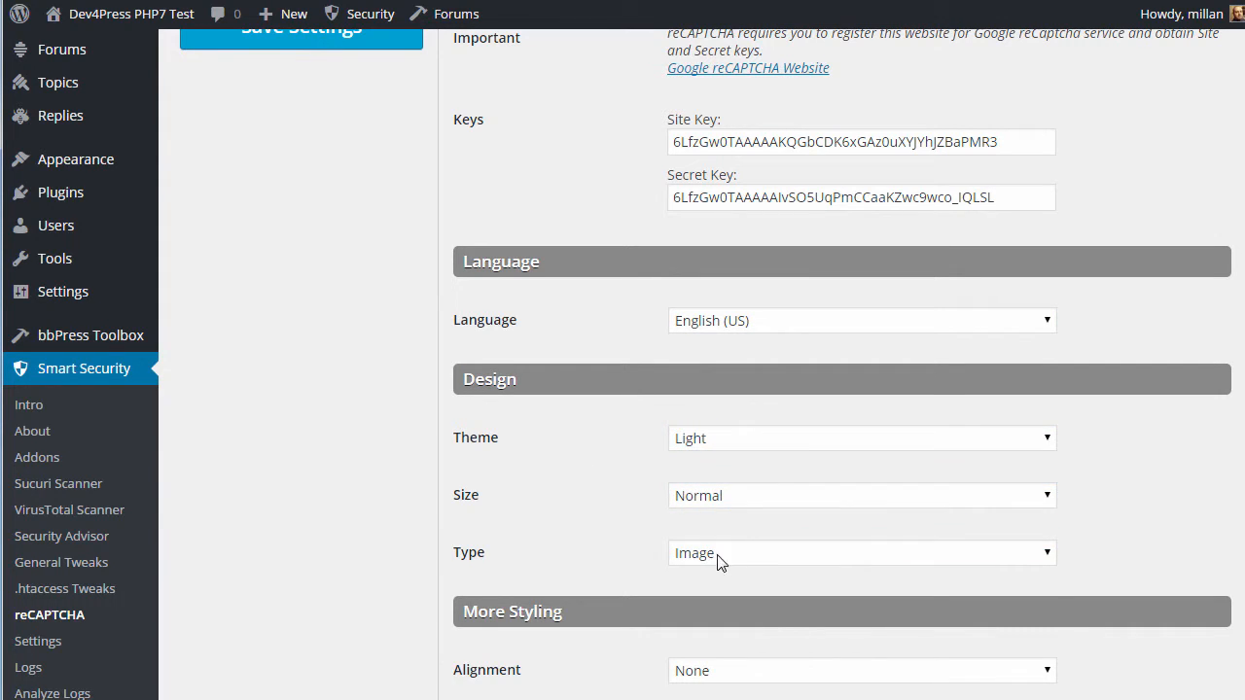
left_click(715, 559)
left_click(729, 442)
left_click(728, 442)
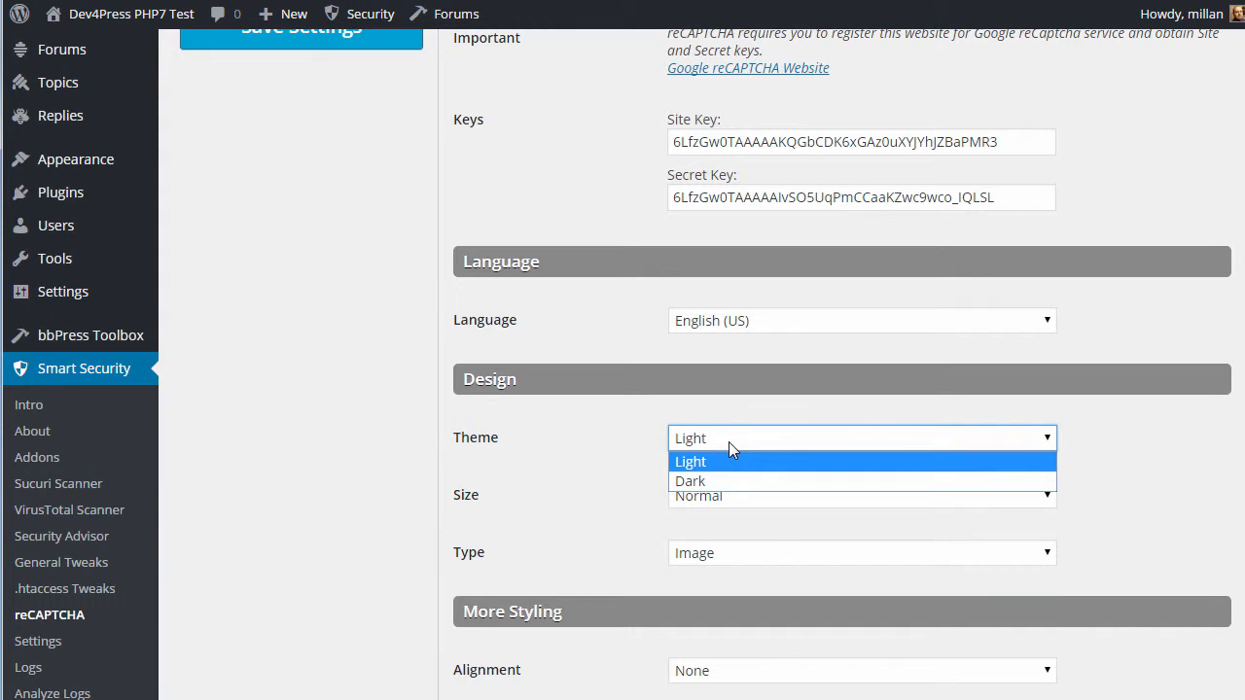
left_click(730, 476)
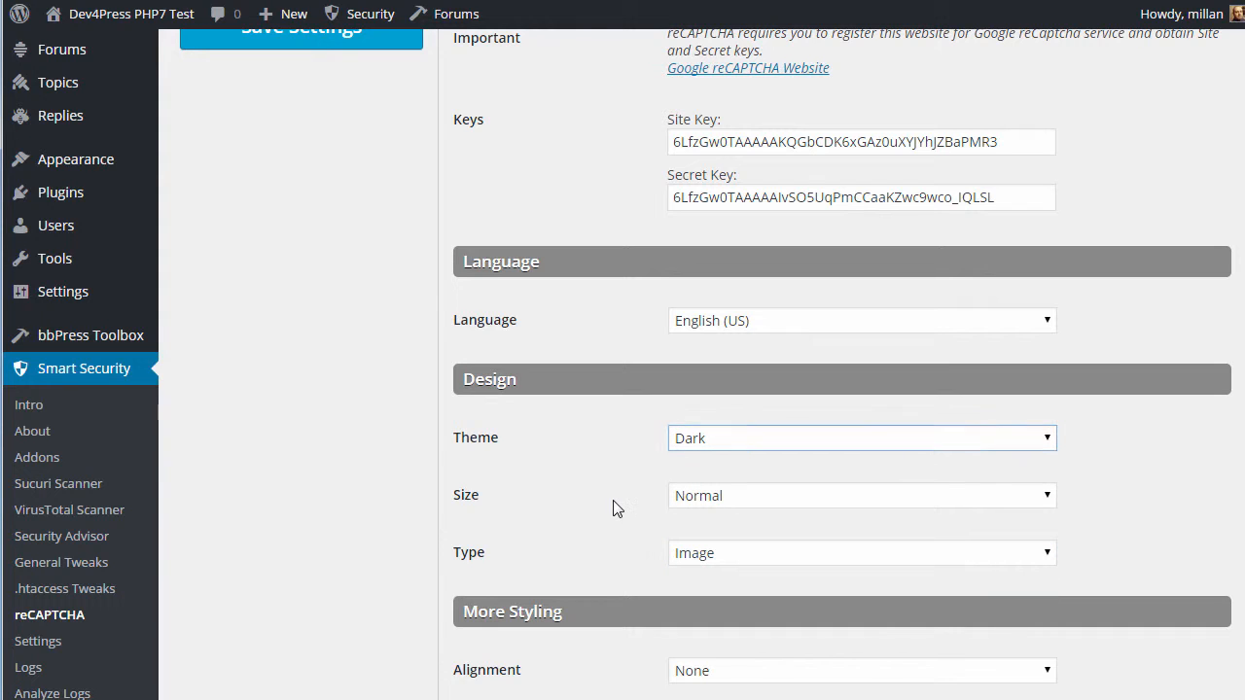
left_click(757, 554)
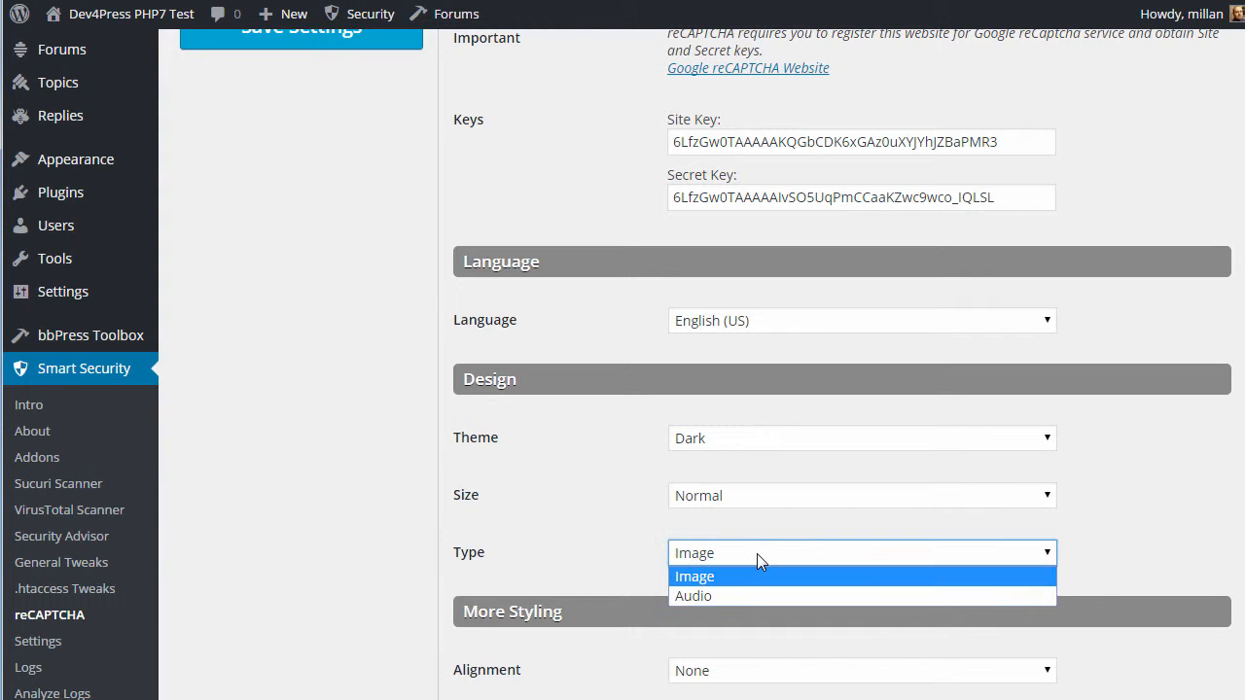
left_click(642, 544)
Leave alignment at None and bring up the WordPress forms protection settings
scroll(641, 544, "down", 2)
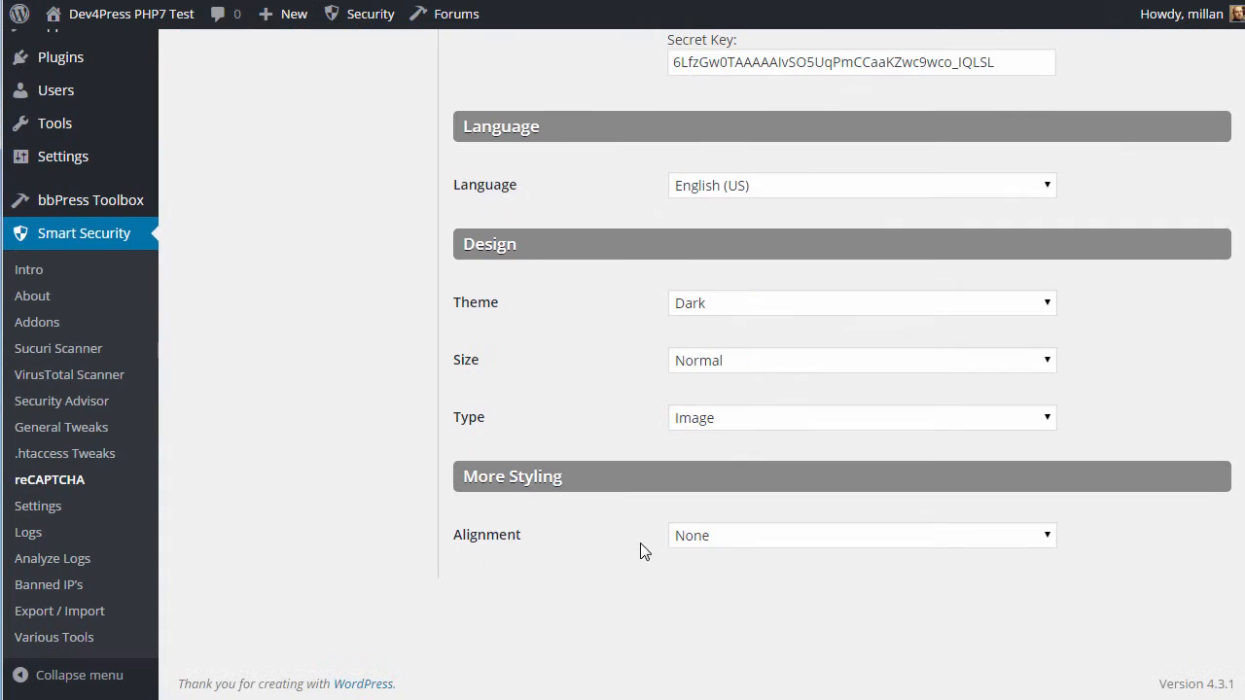
left_click(755, 537)
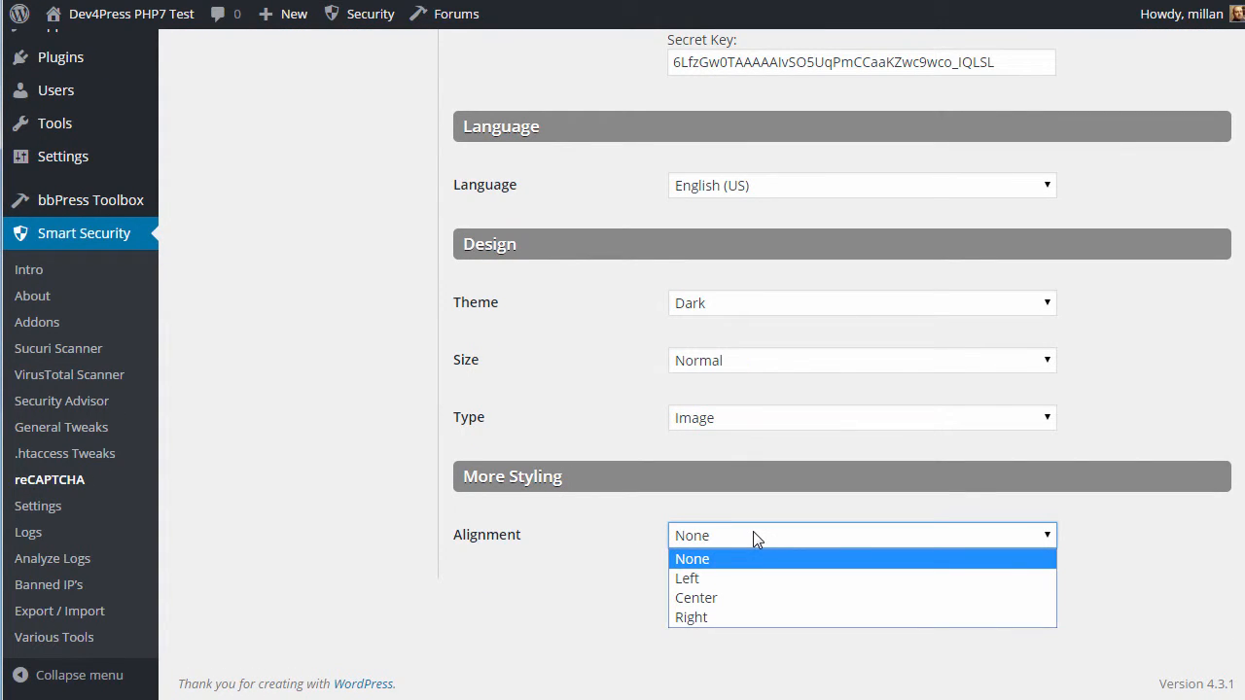
left_click(614, 531)
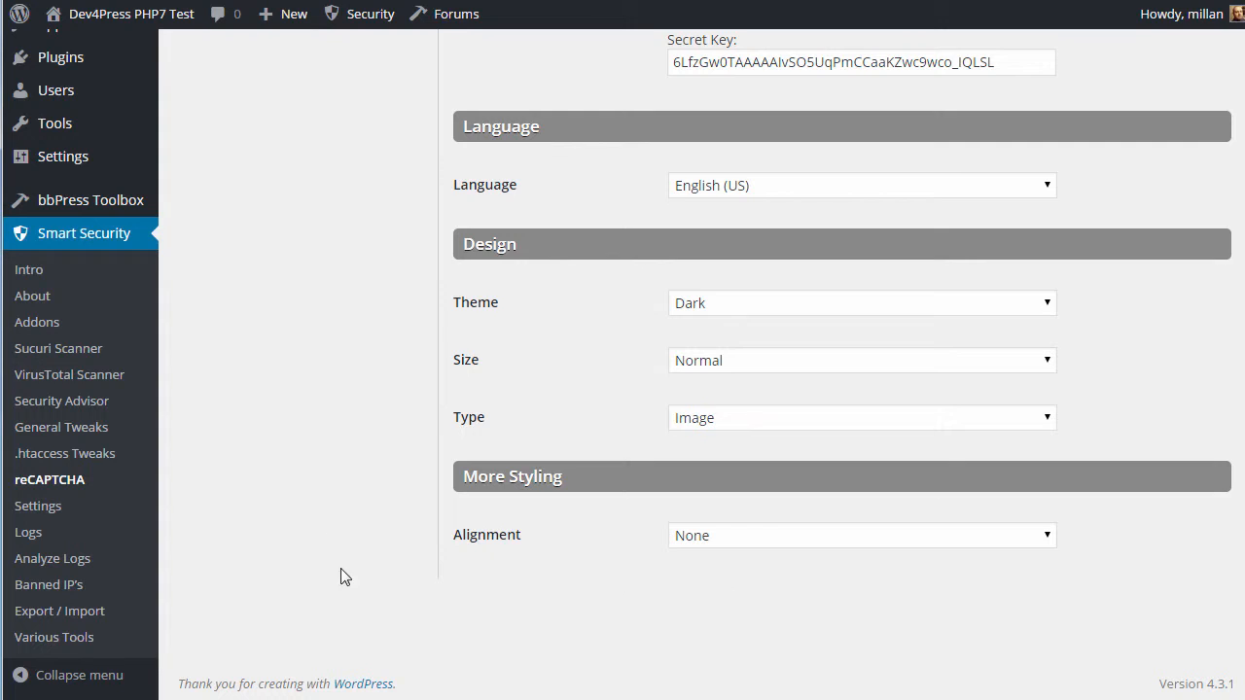
scroll(354, 581, "up", 4)
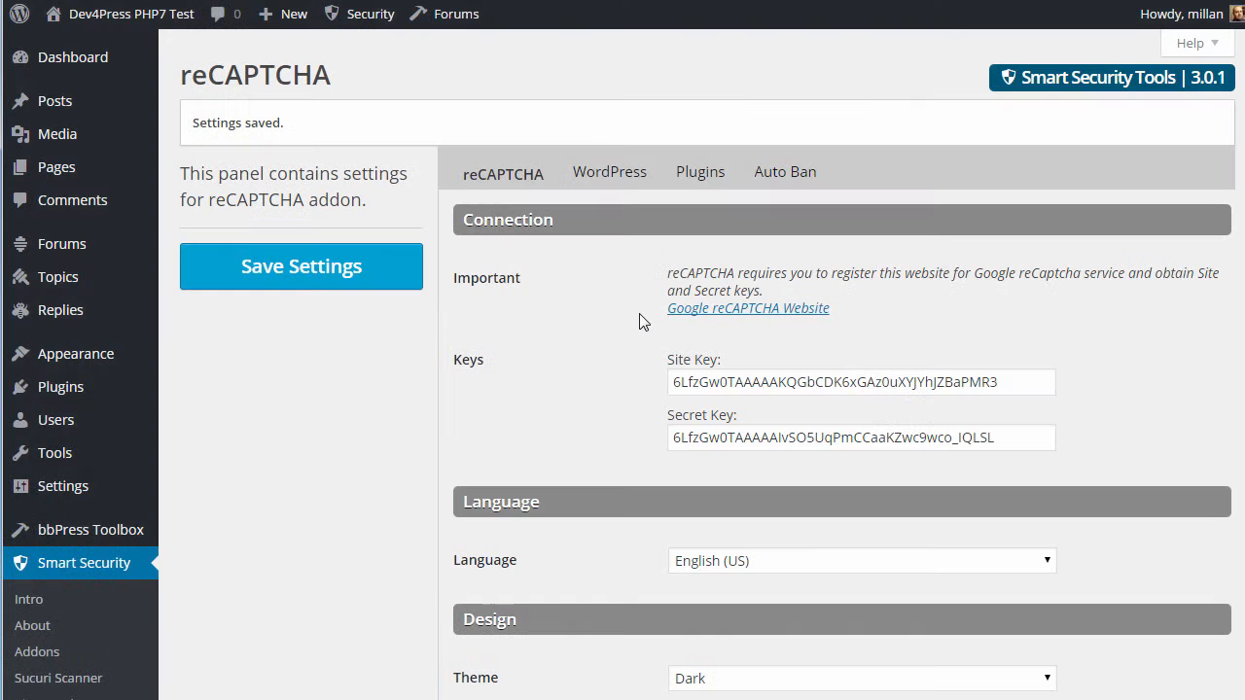
left_click(619, 171)
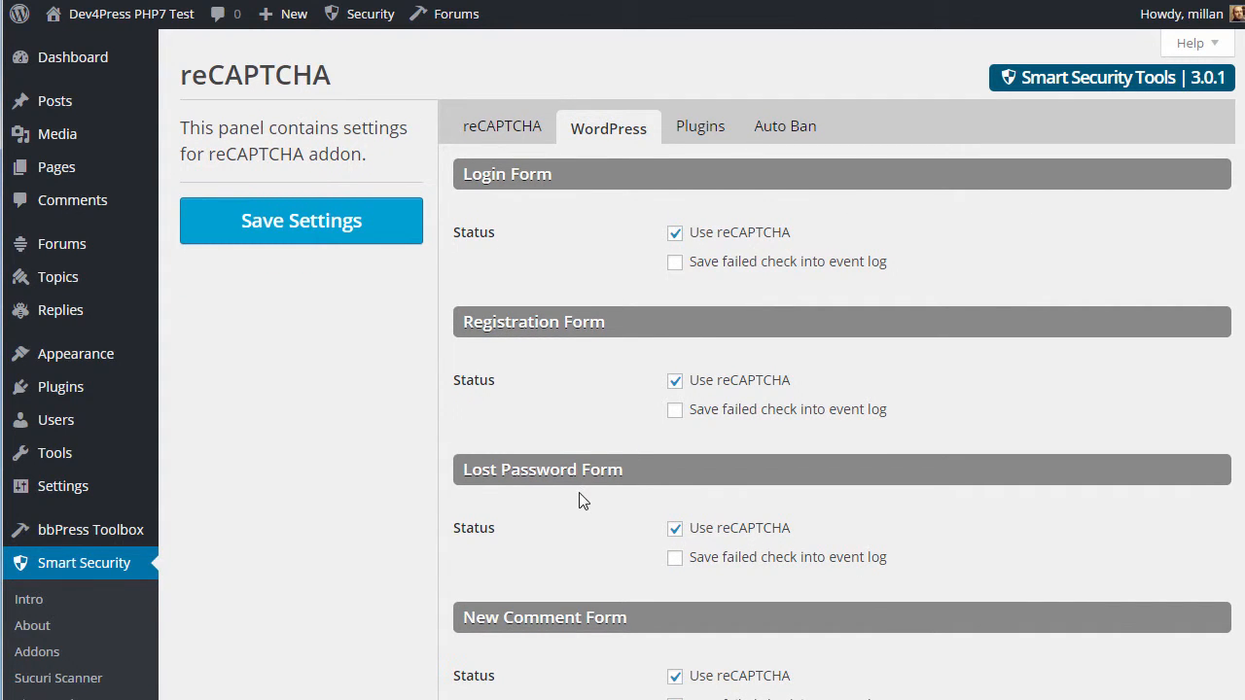
Toggle the hide-for-approved-commenters option off and back on, leaving it unchanged
scroll(579, 493, "down", 1)
scroll(580, 498, "down", 3)
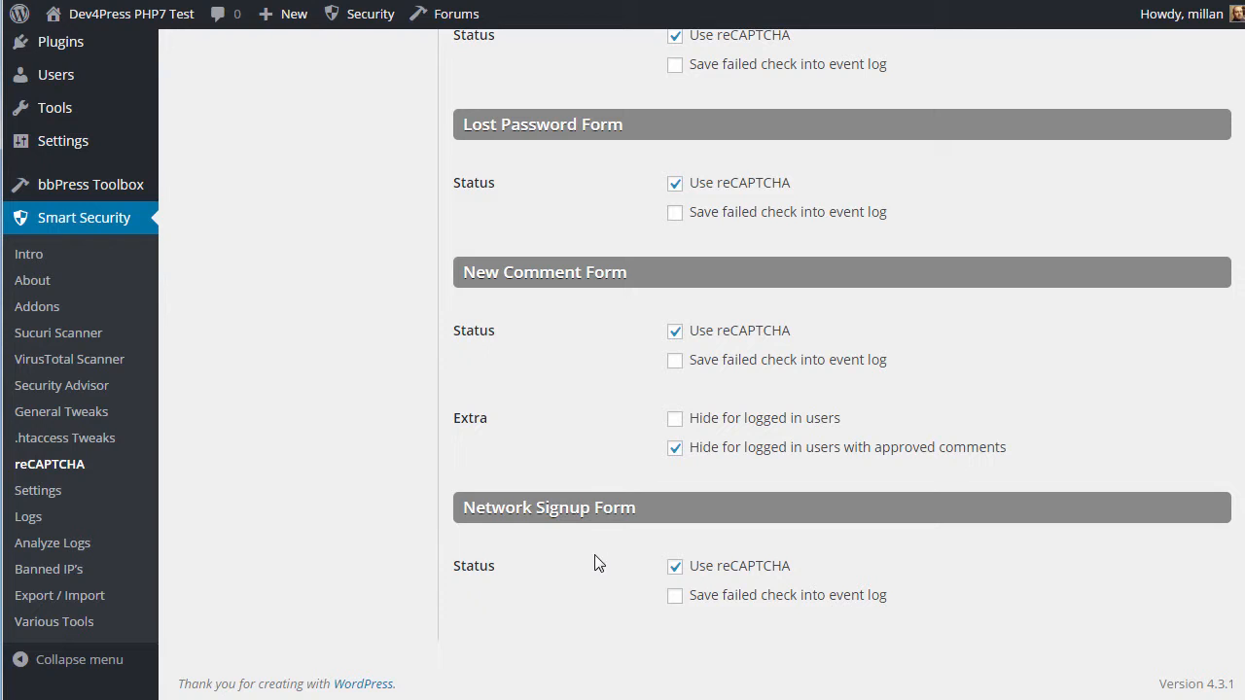
left_click(675, 448)
left_click(675, 449)
left_click(522, 459)
scroll(729, 395, "up", 4)
Log failed checks to the event log for Login, Registration, Lost Password and New Comment forms
left_click(728, 265)
left_click(735, 412)
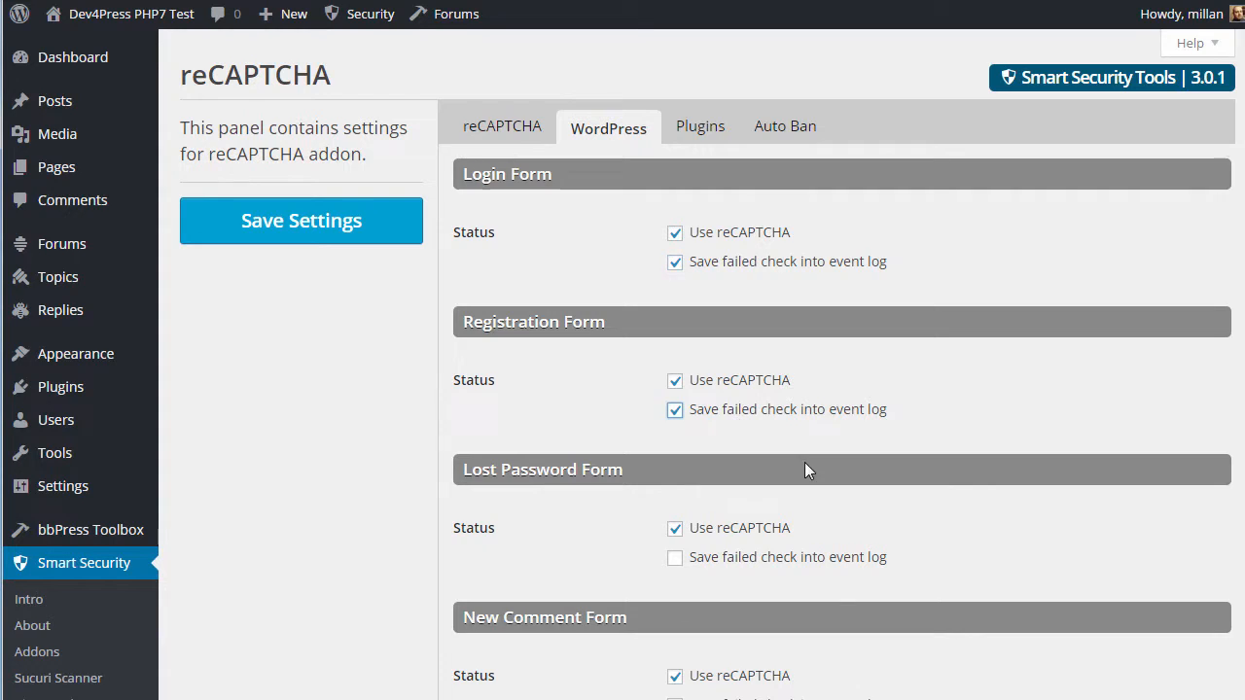
scroll(804, 471, "down", 2)
left_click(728, 363)
left_click(730, 517)
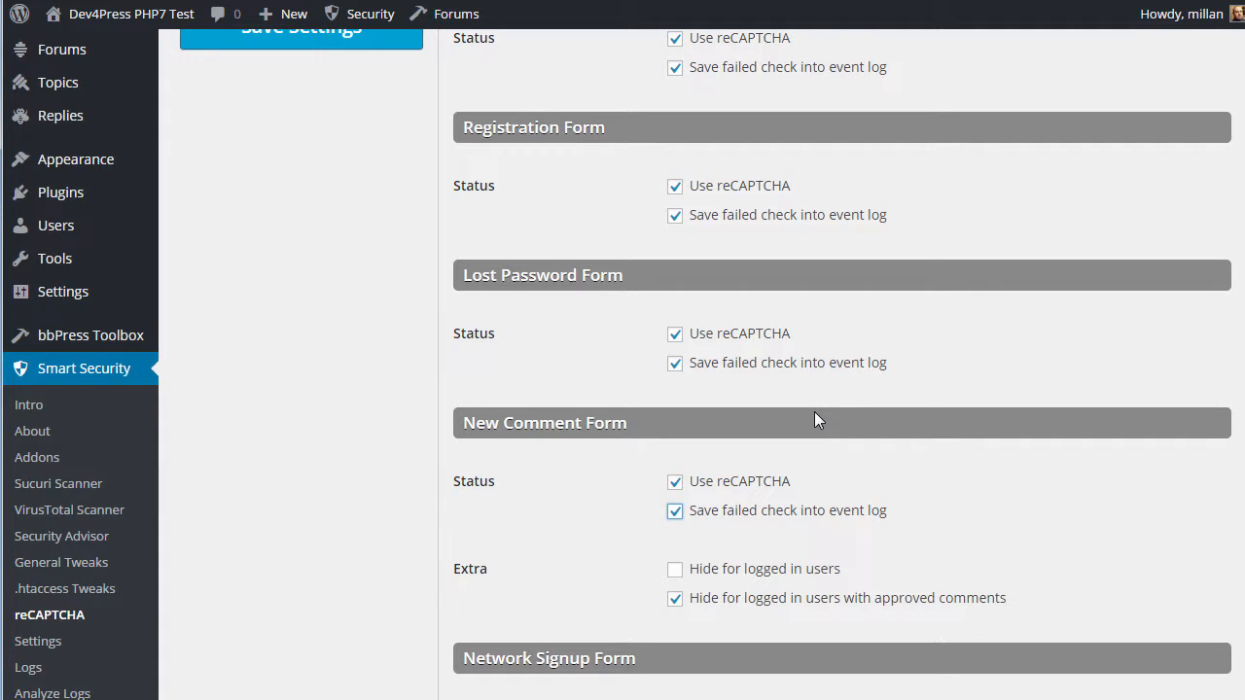
scroll(814, 411, "up", 3)
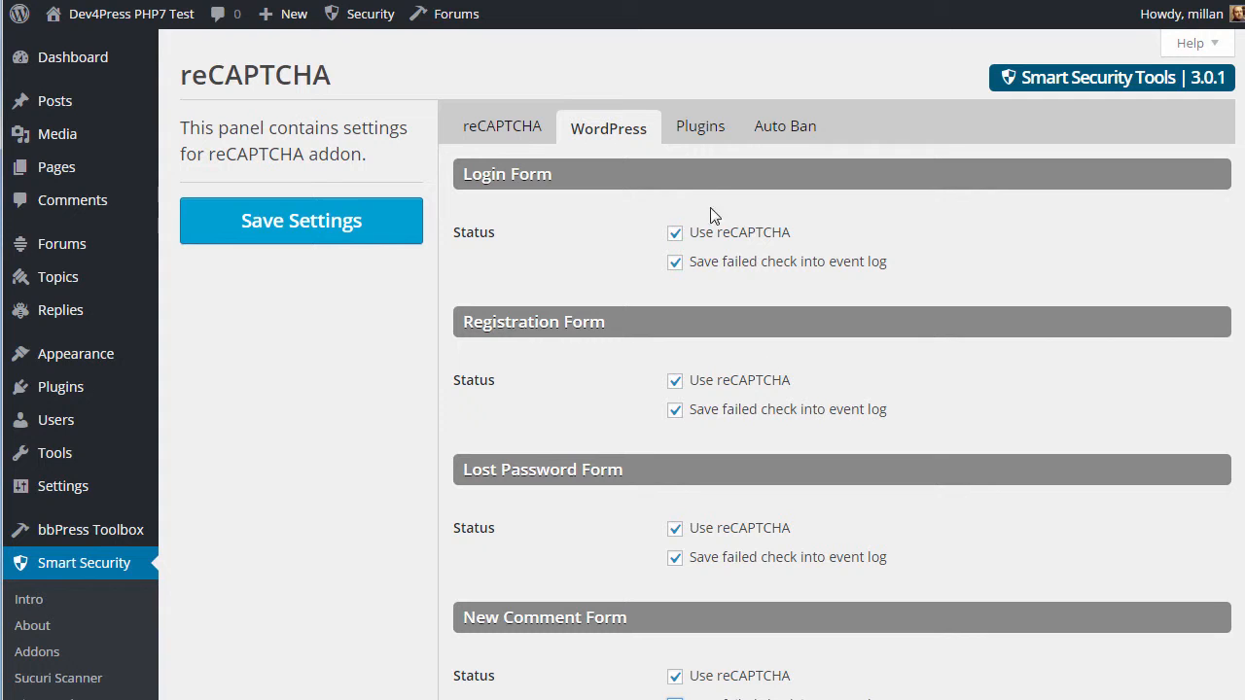
Review the reCAPTCHA settings for plugin forms, then open the Auto Ban IP's settings
left_click(691, 127)
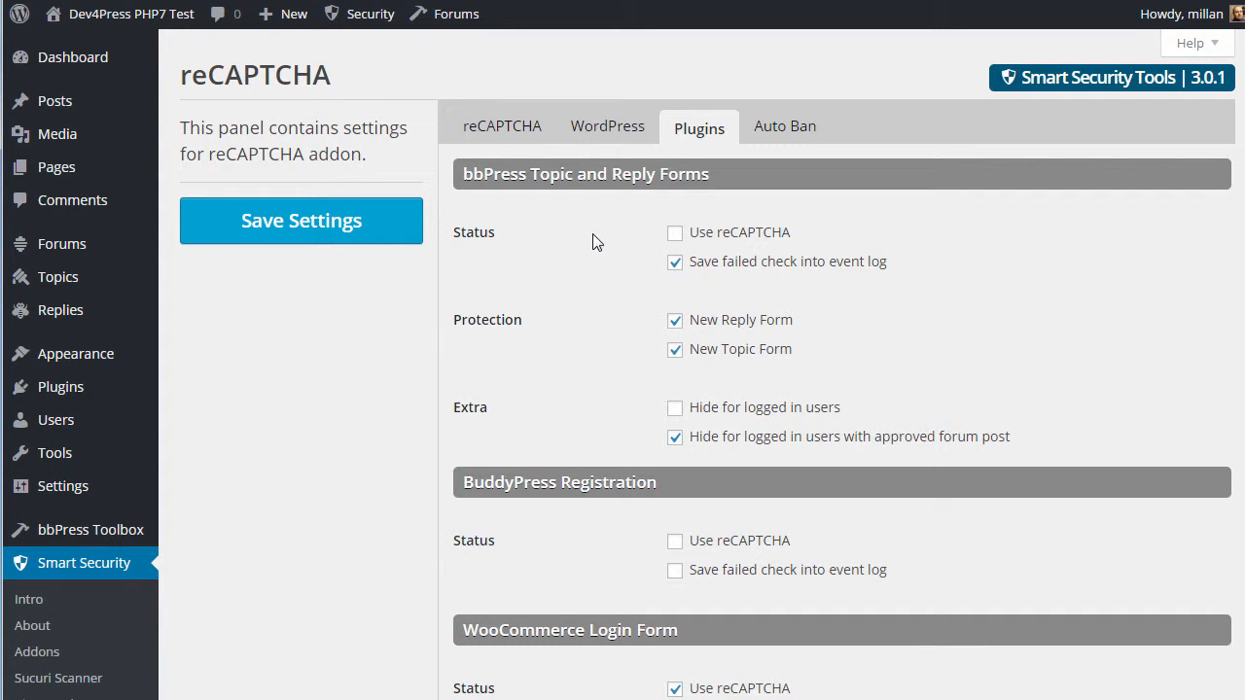
scroll(598, 253, "down", 3)
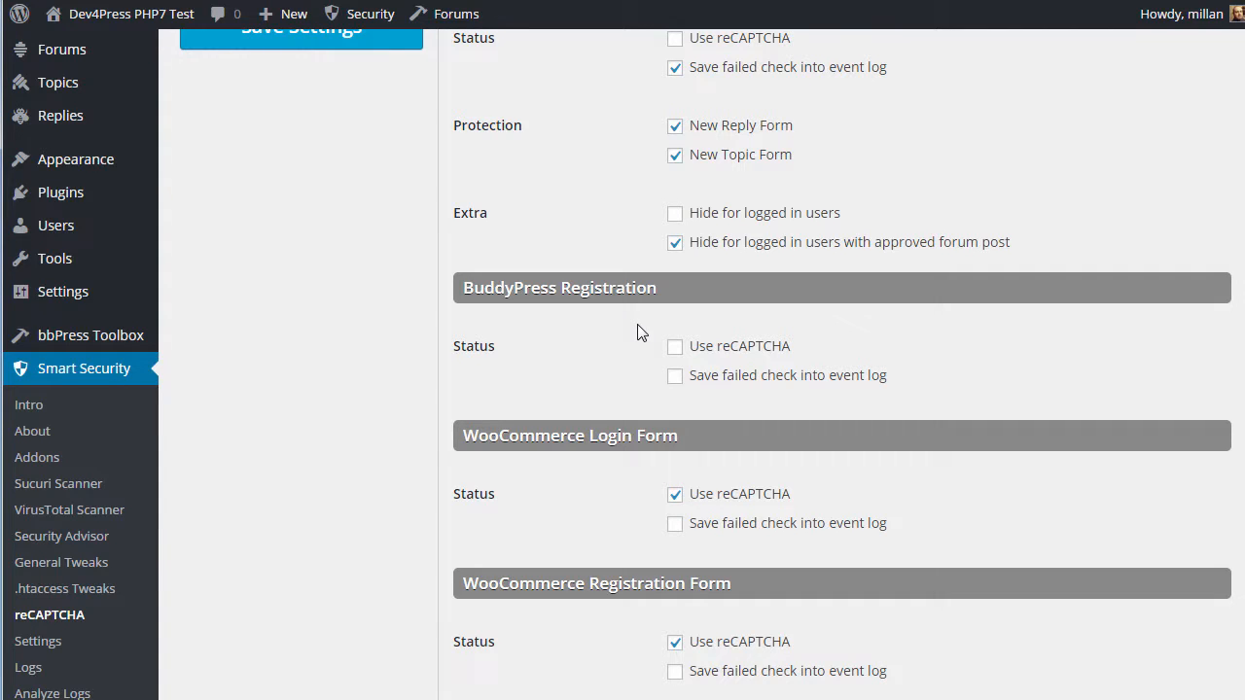
scroll(591, 361, "down", 3)
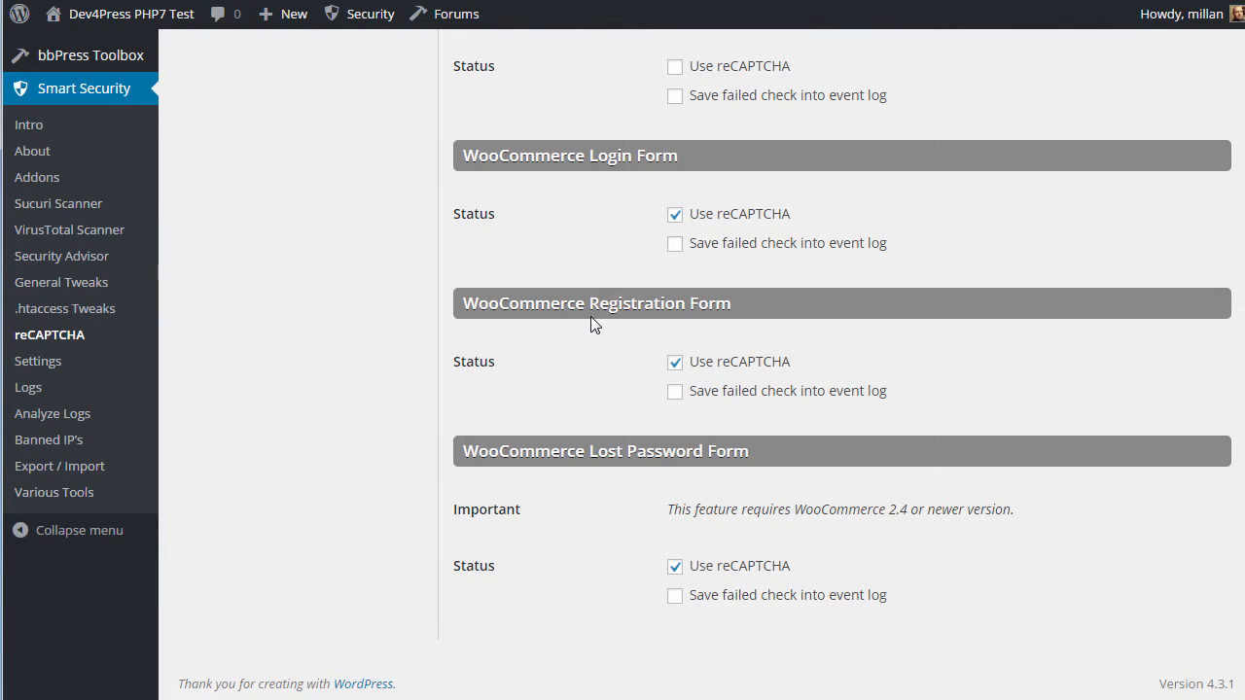
scroll(598, 338, "up", 6)
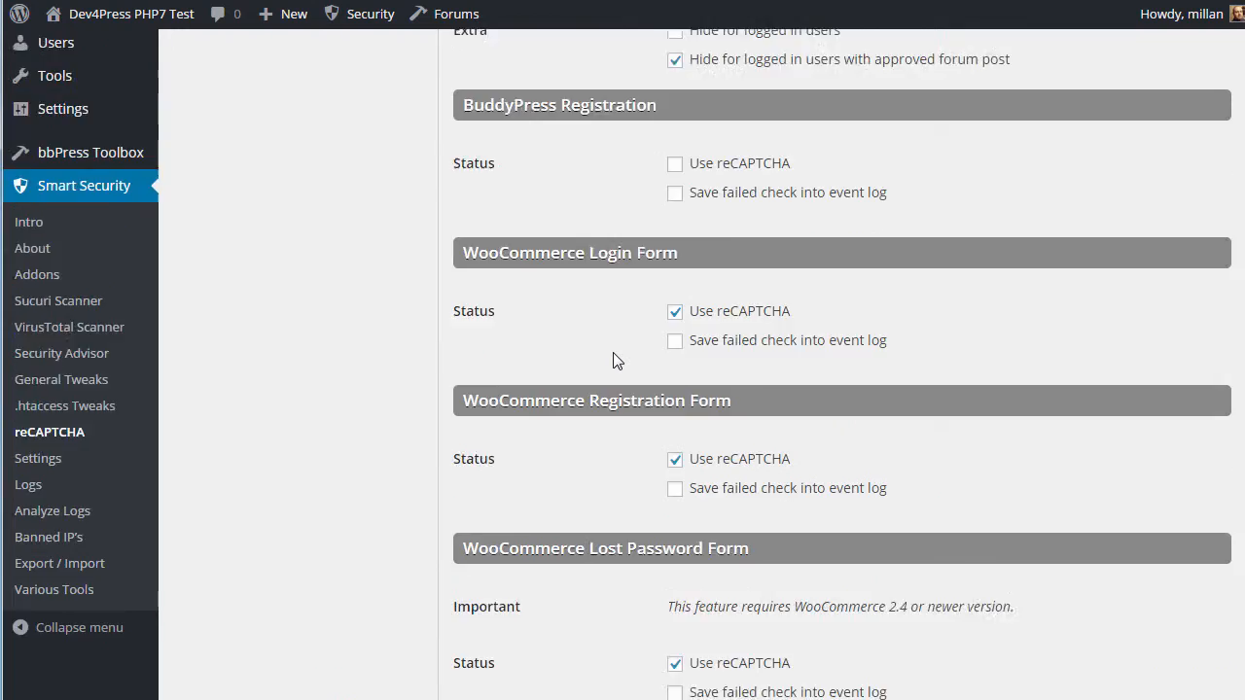
left_click(767, 134)
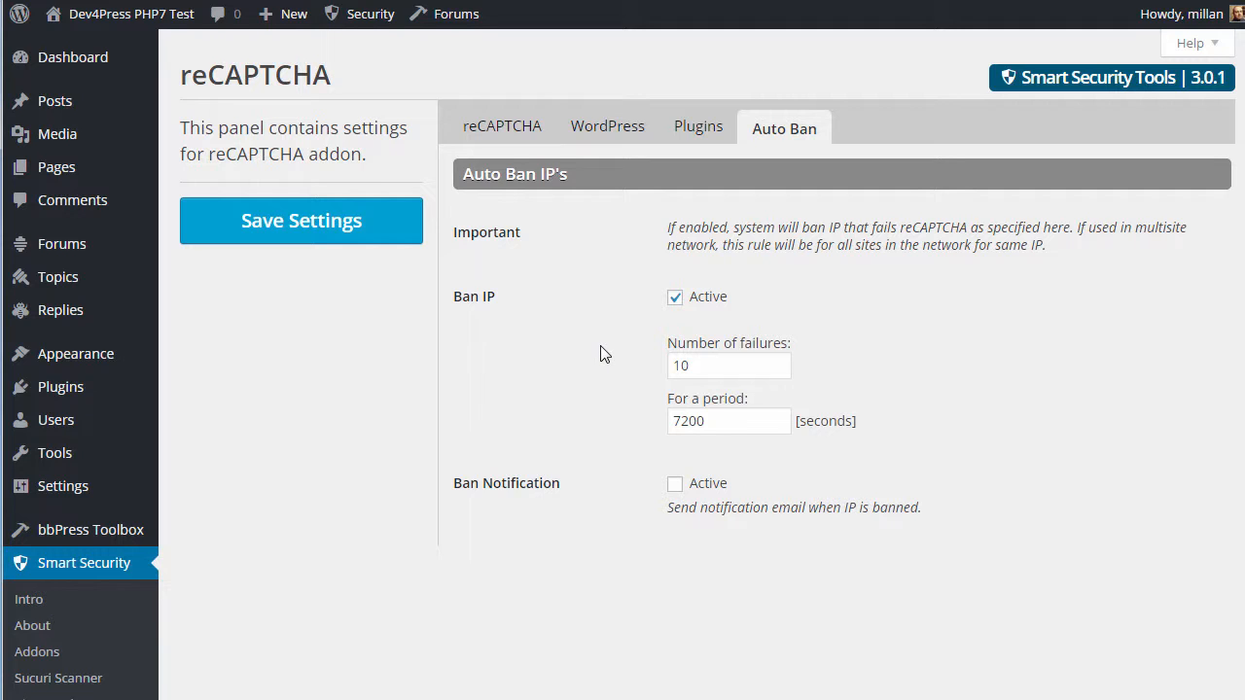
Activate the e-mail notification for banned IPs and save the settings
left_click(675, 485)
left_click(299, 223)
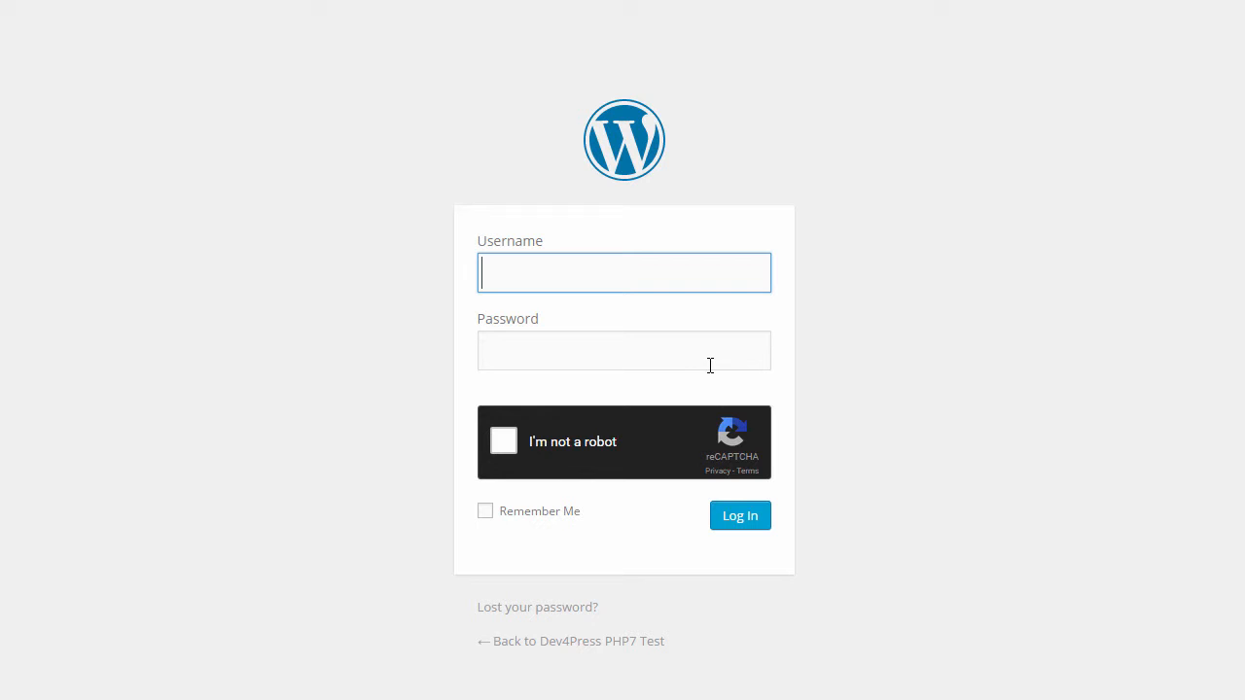
Tick 'I'm not a robot' on the login form, then load the site's front page
left_click(503, 440)
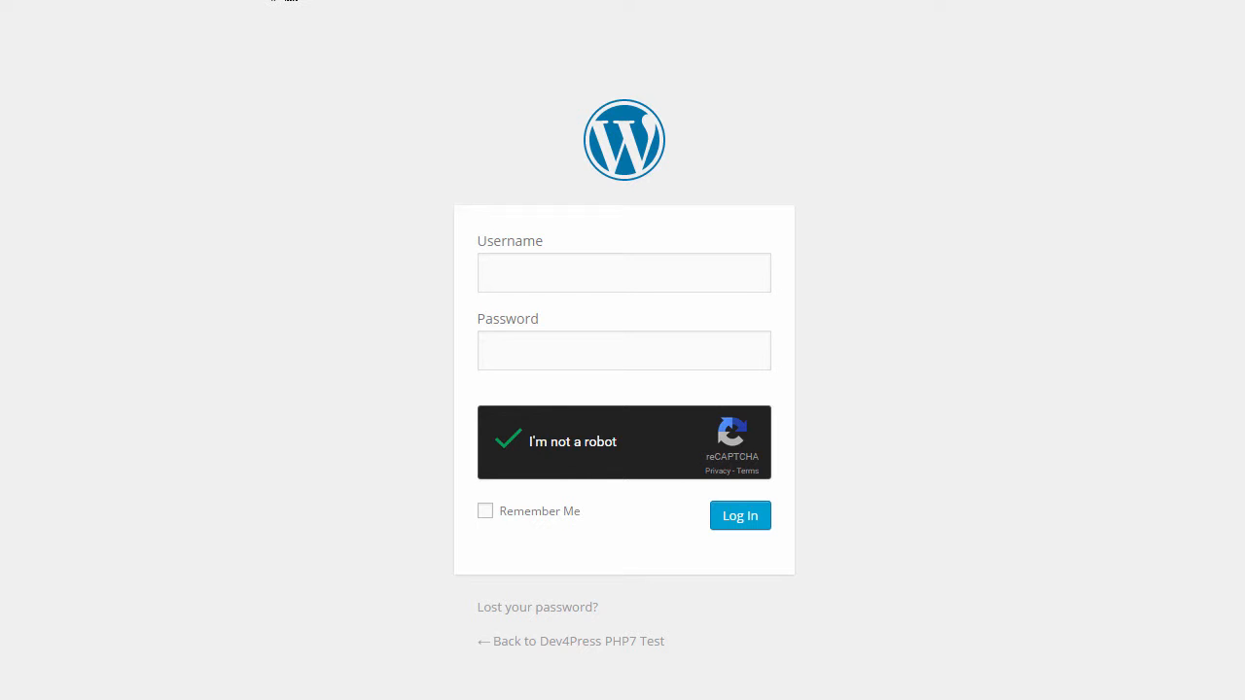
key("Return")
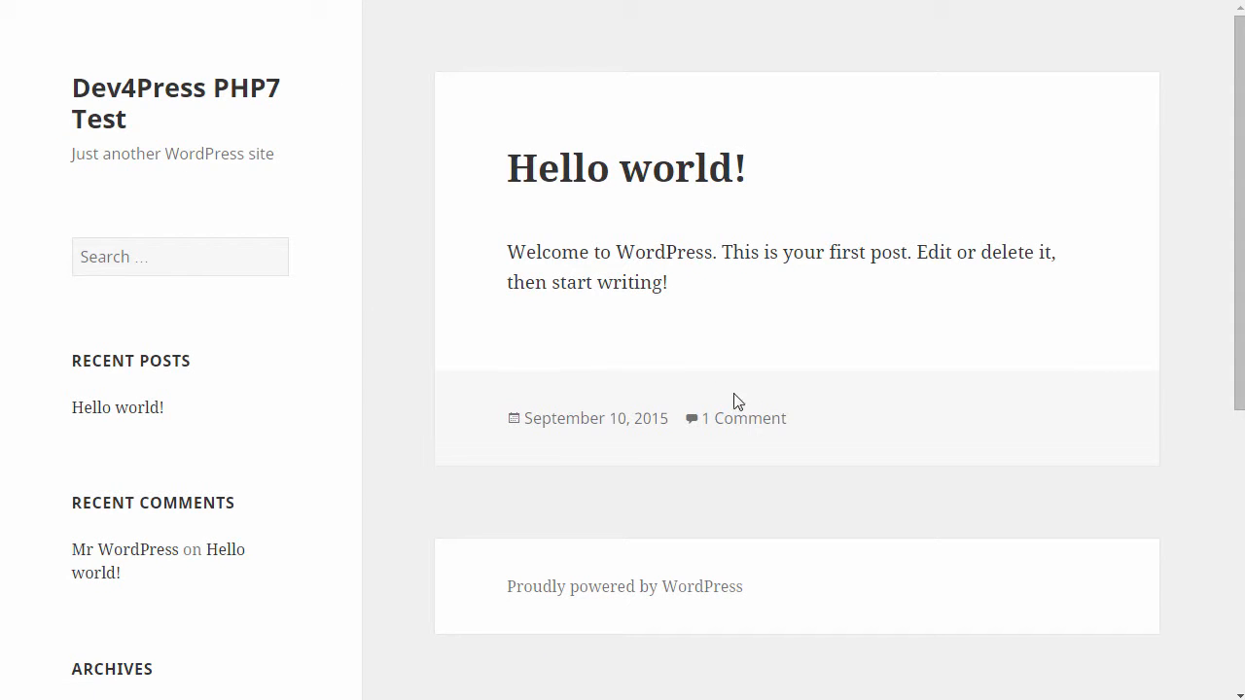
Open the Hello world! post's comments and tick the dark reCAPTCHA on its comment form
left_click(762, 419)
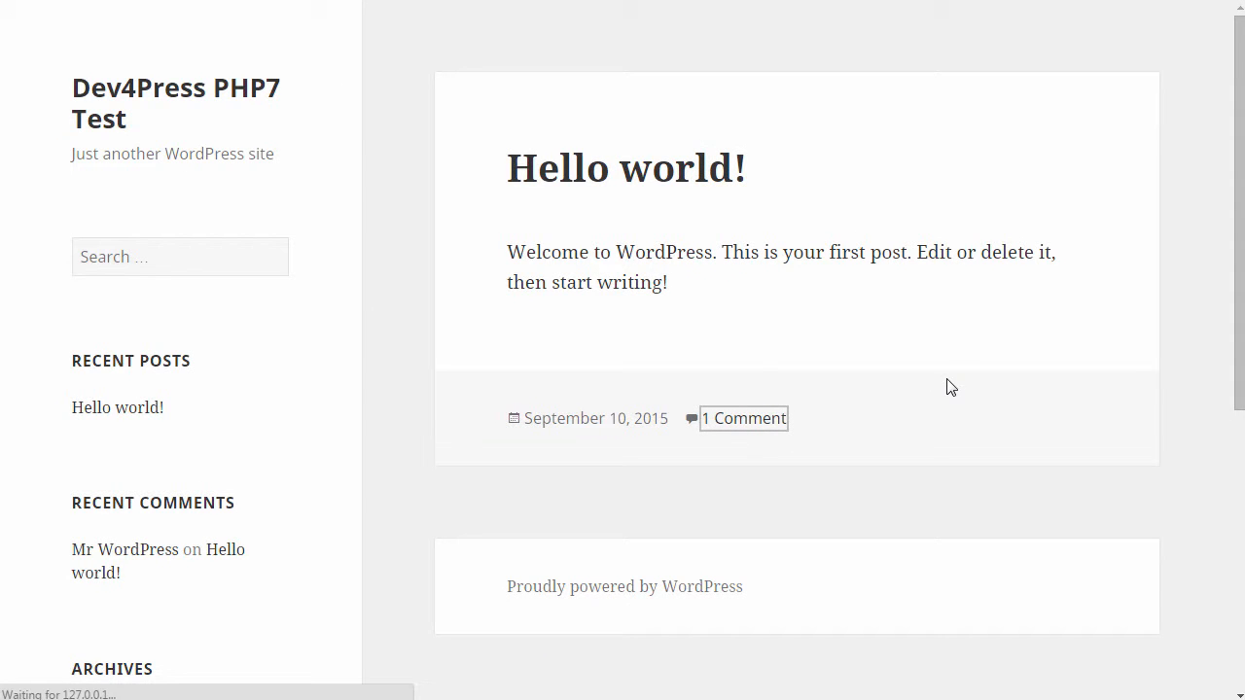
scroll(943, 379, "down", 13)
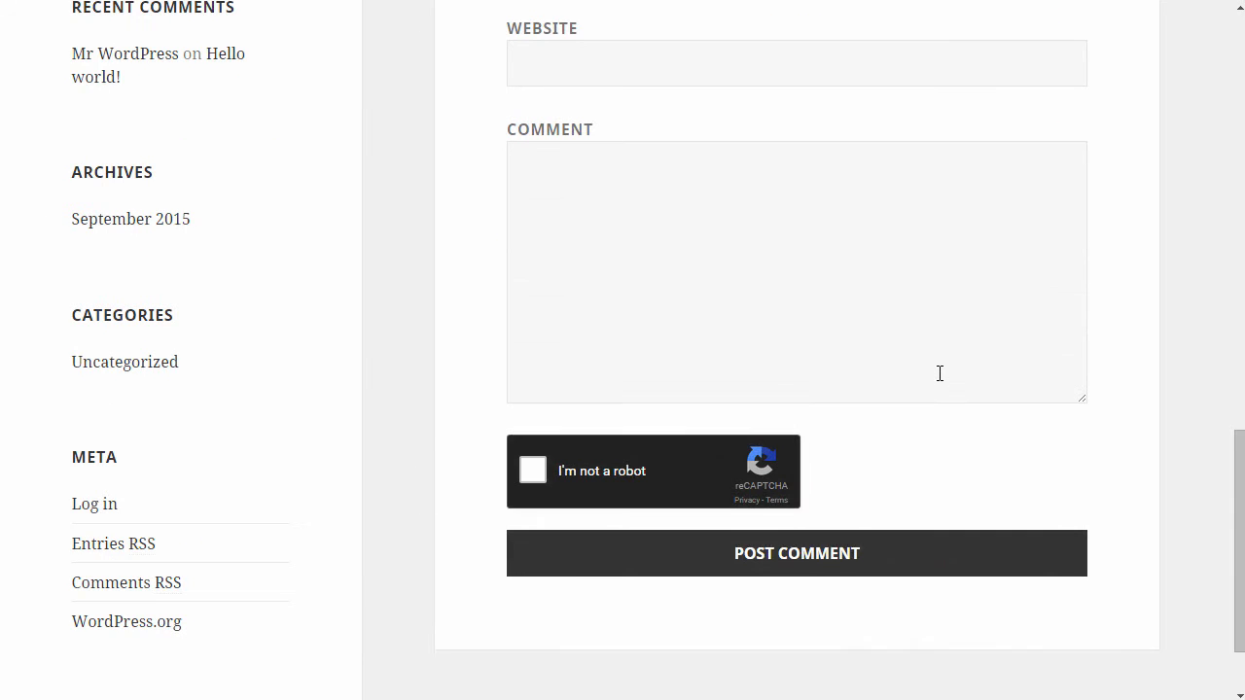
left_click(599, 471)
scroll(947, 473, "up", 2)
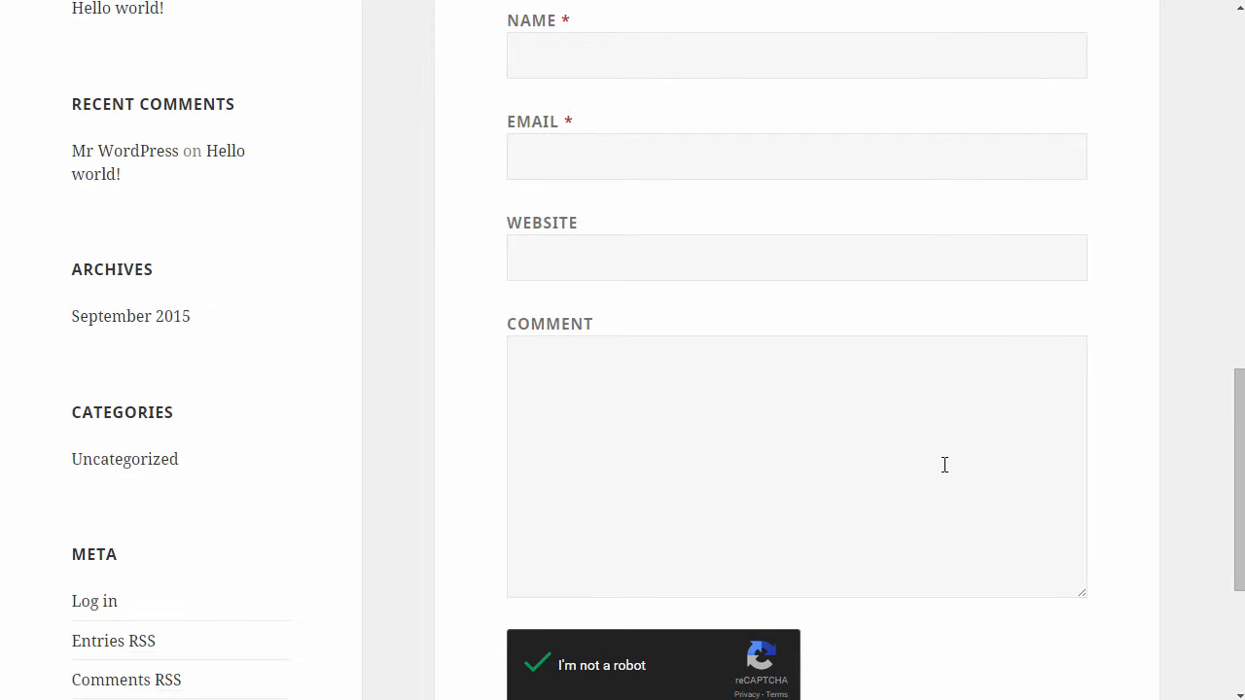
scroll(944, 465, "down", 2)
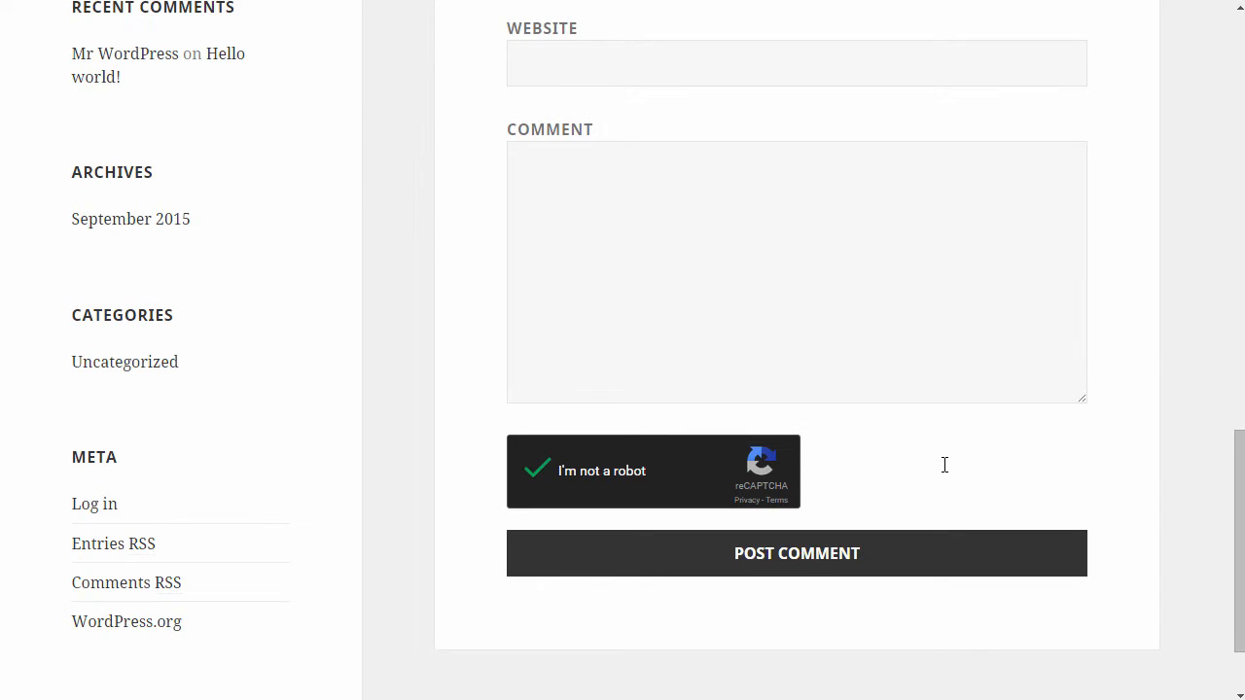
scroll(945, 465, "up", 3)
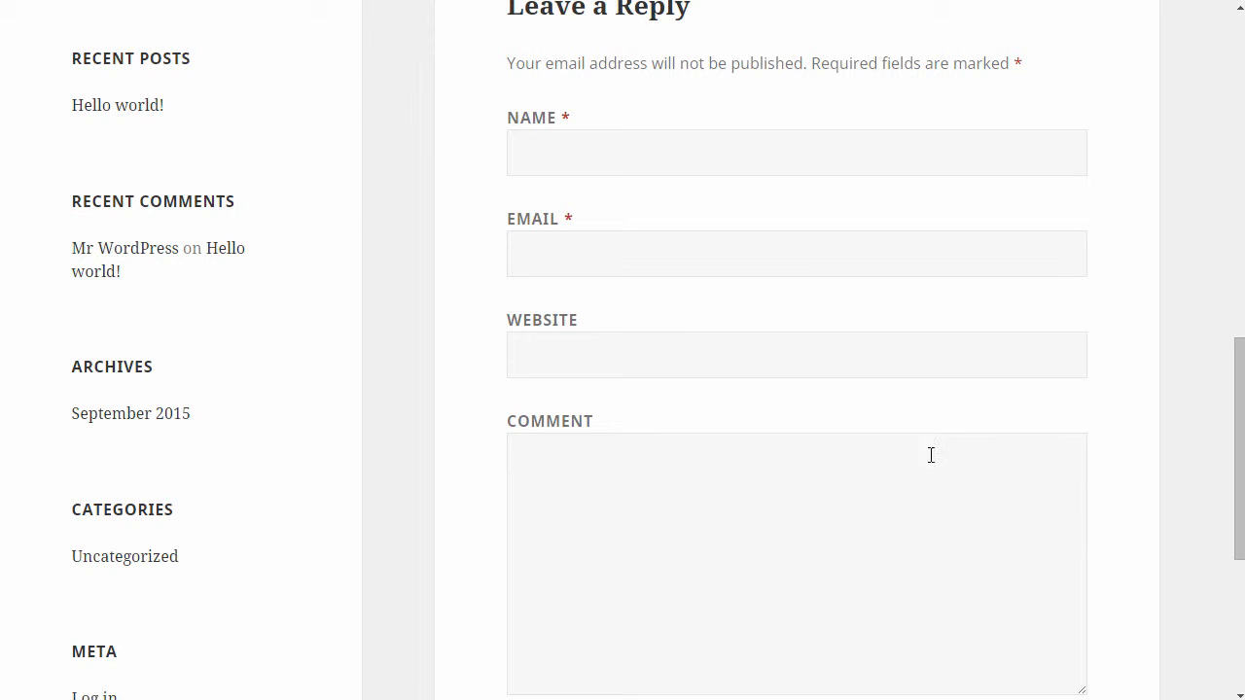
scroll(931, 453, "down", 3)
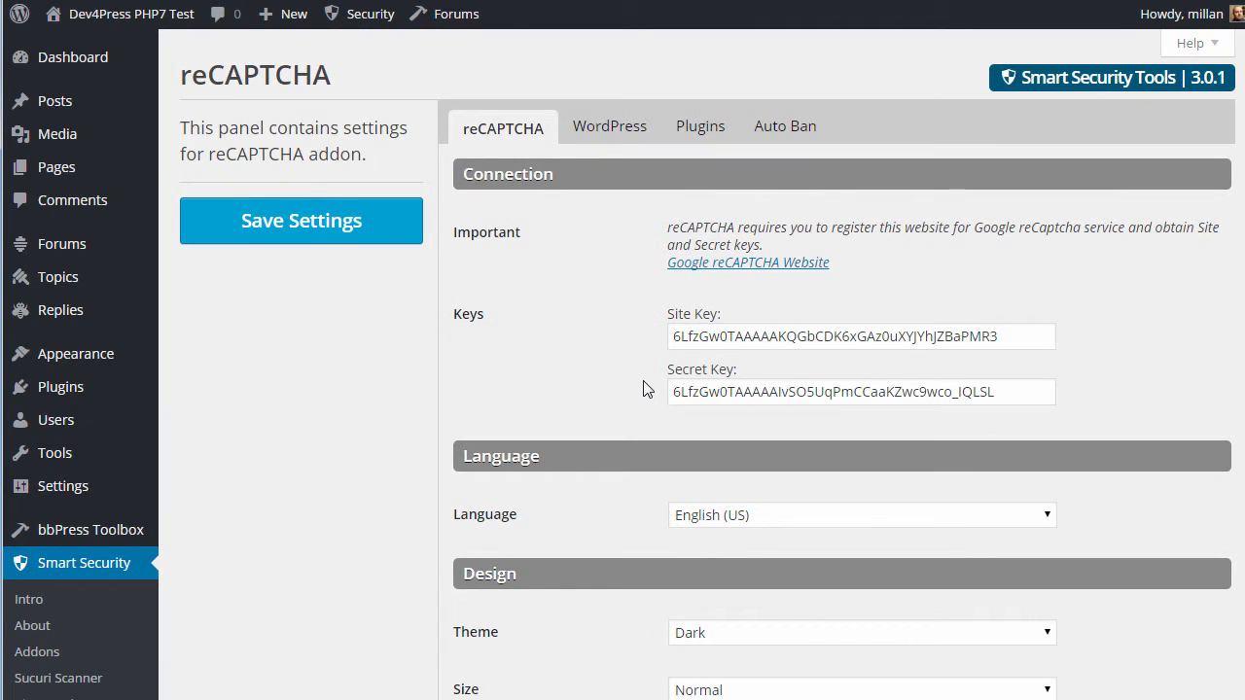
scroll(646, 384, "down", 2)
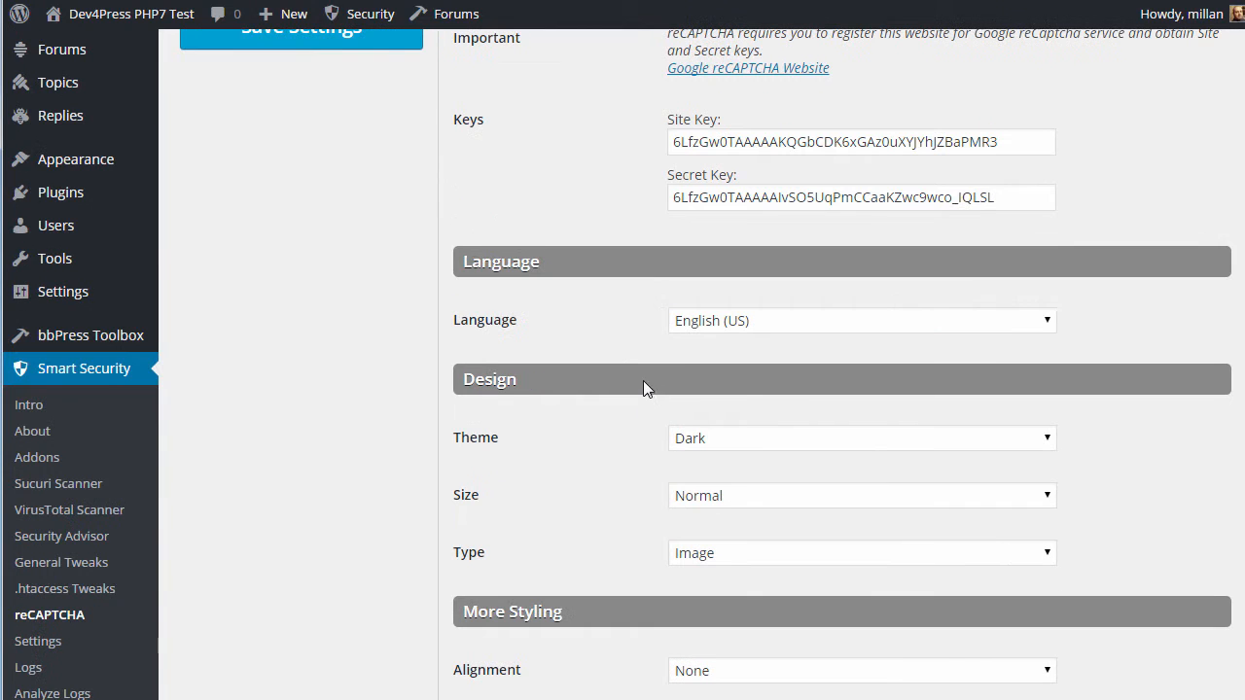
In the Design section pick Light theme and Compact size, then Save Settings
left_click(723, 448)
left_click(723, 463)
left_click(724, 495)
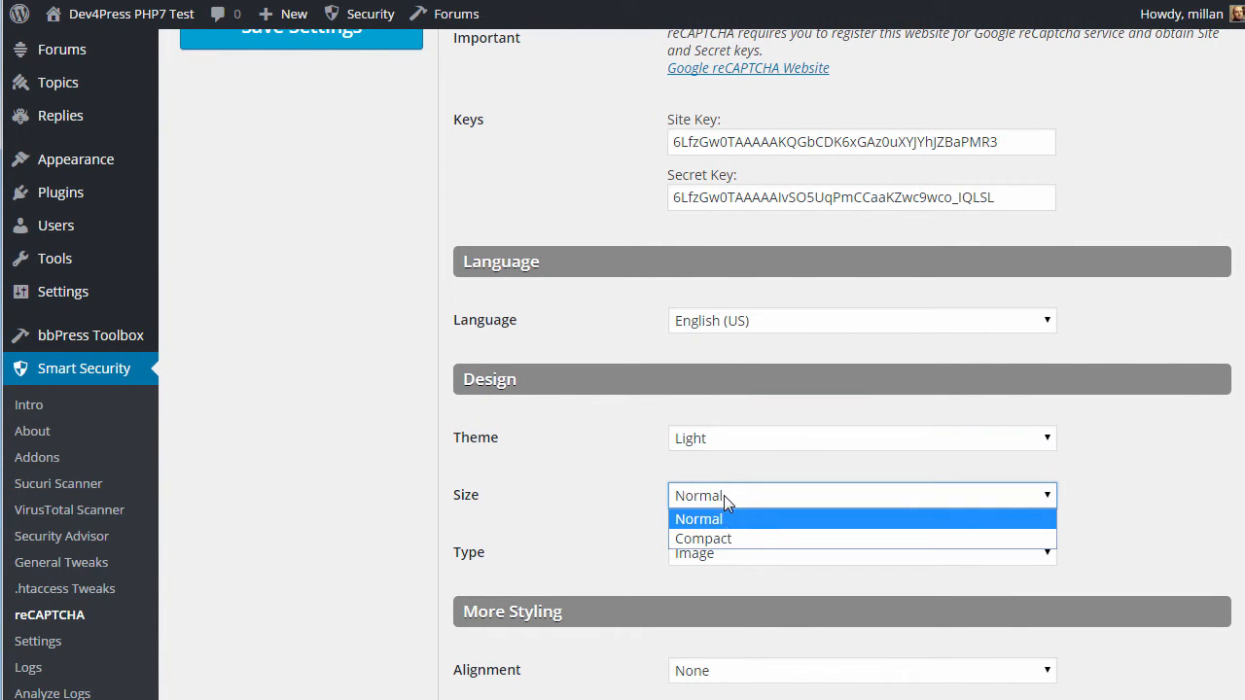
left_click(727, 538)
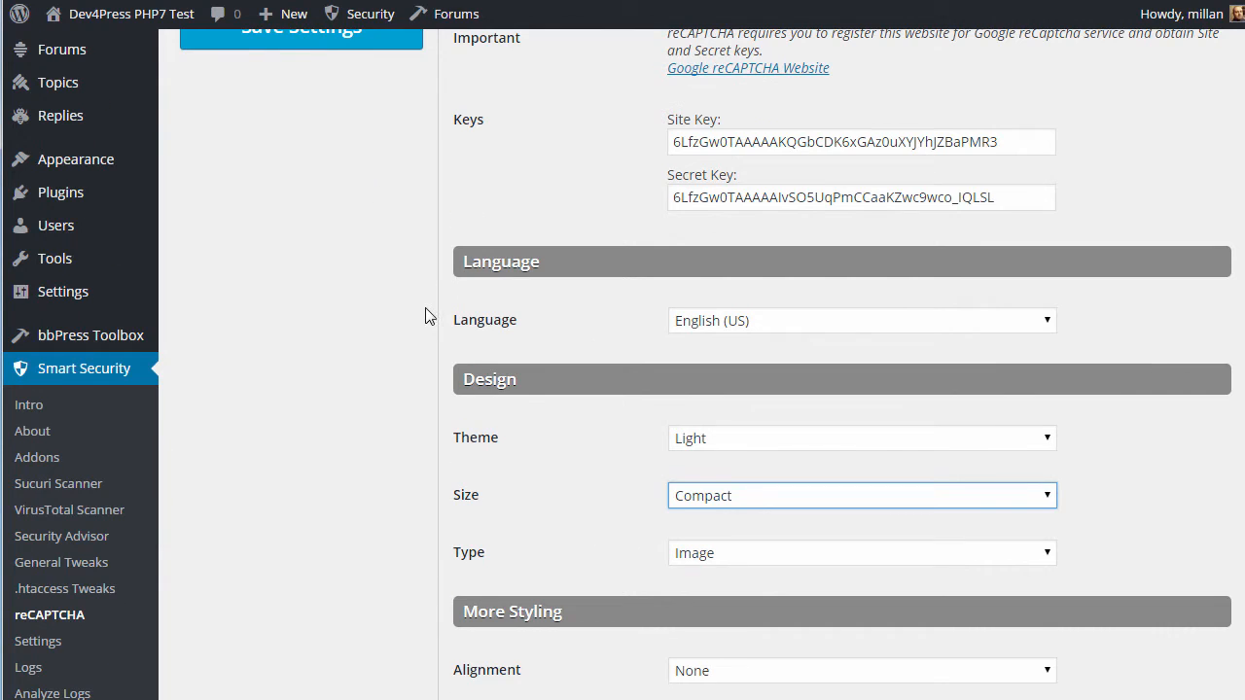
scroll(425, 317, "up", 2)
left_click(352, 222)
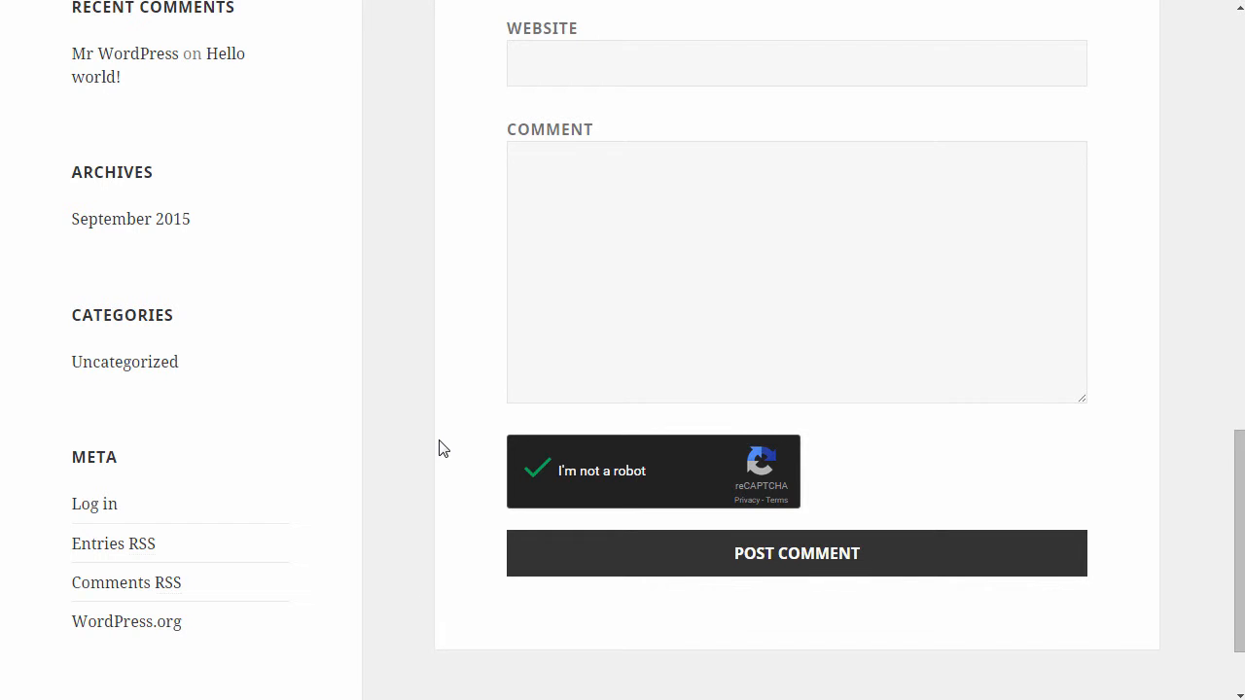
Reload the post with F5 and scroll to the light, compact reCAPTCHA above Post Comment
key("F5")
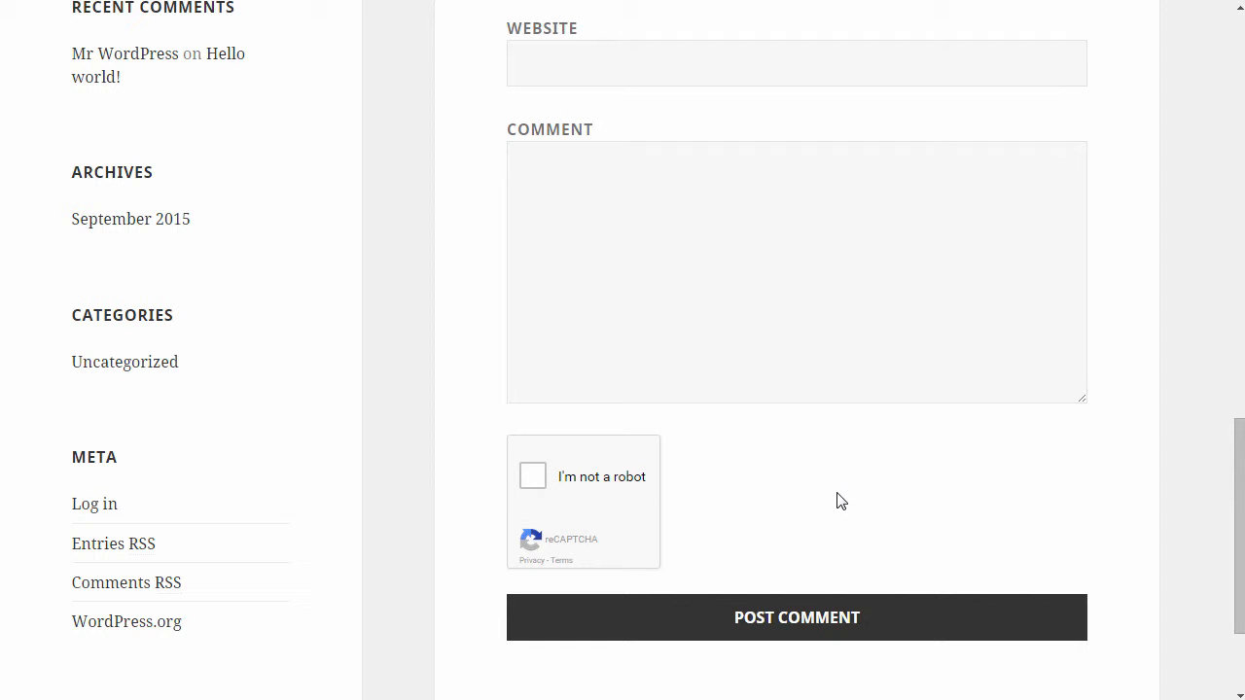
scroll(837, 500, "up", 4)
scroll(839, 500, "down", 4)
scroll(841, 500, "down", 1)
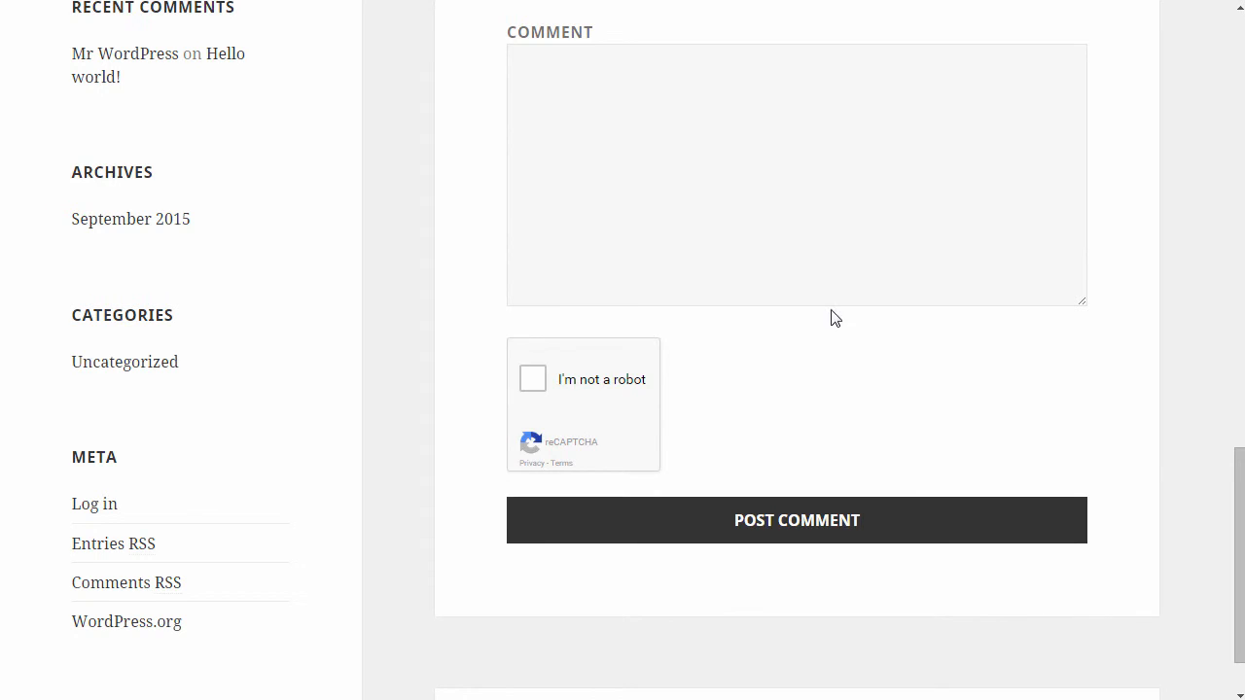
Fill in the commenter's name and e-mail address in the comment form, correcting a typo
scroll(829, 316, "up", 3)
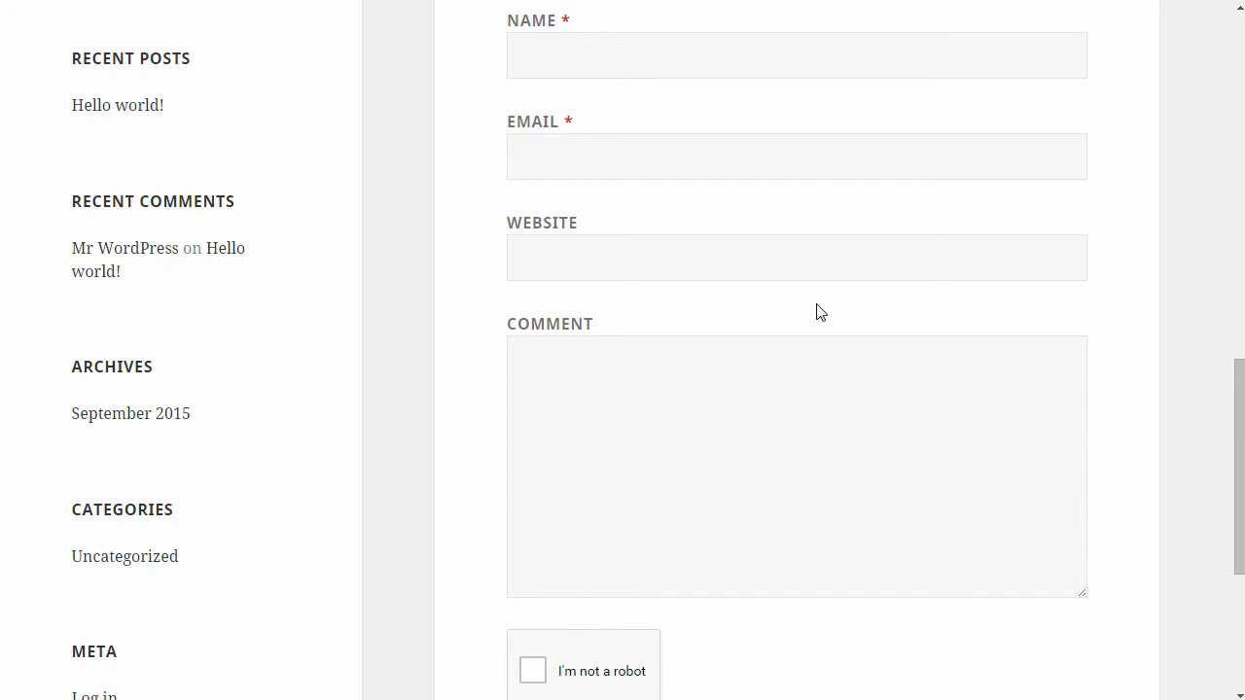
left_click(623, 71)
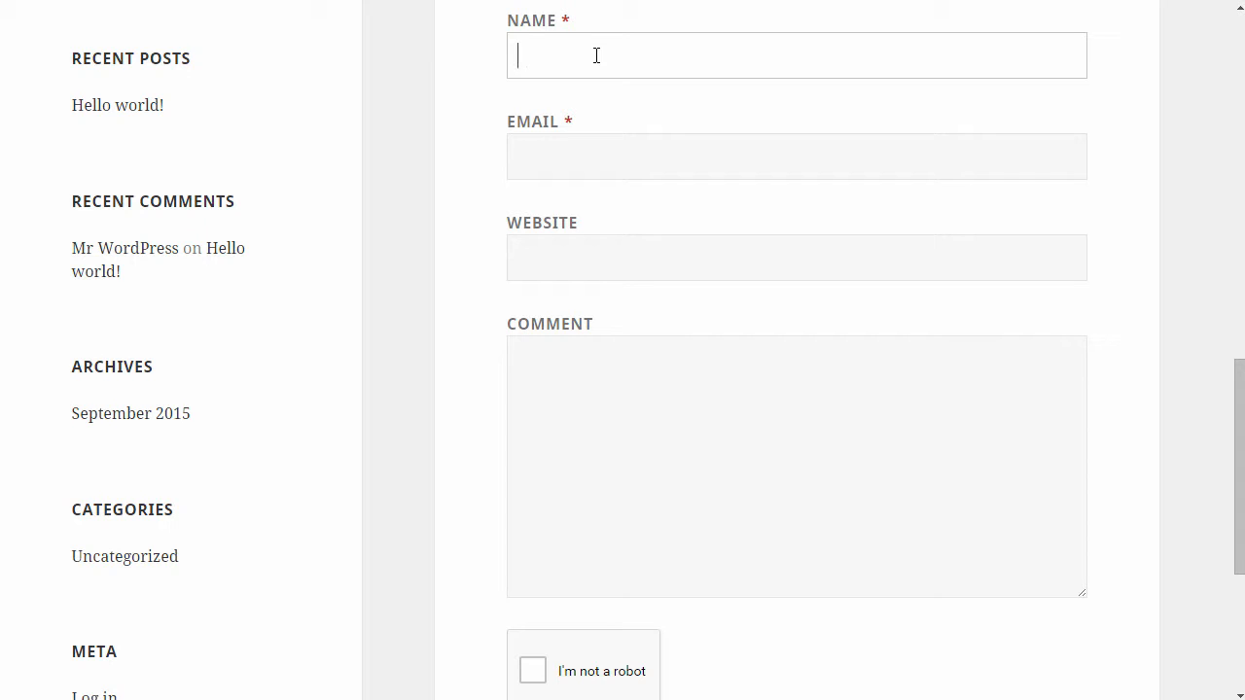
type("Milan")
key("Tab")
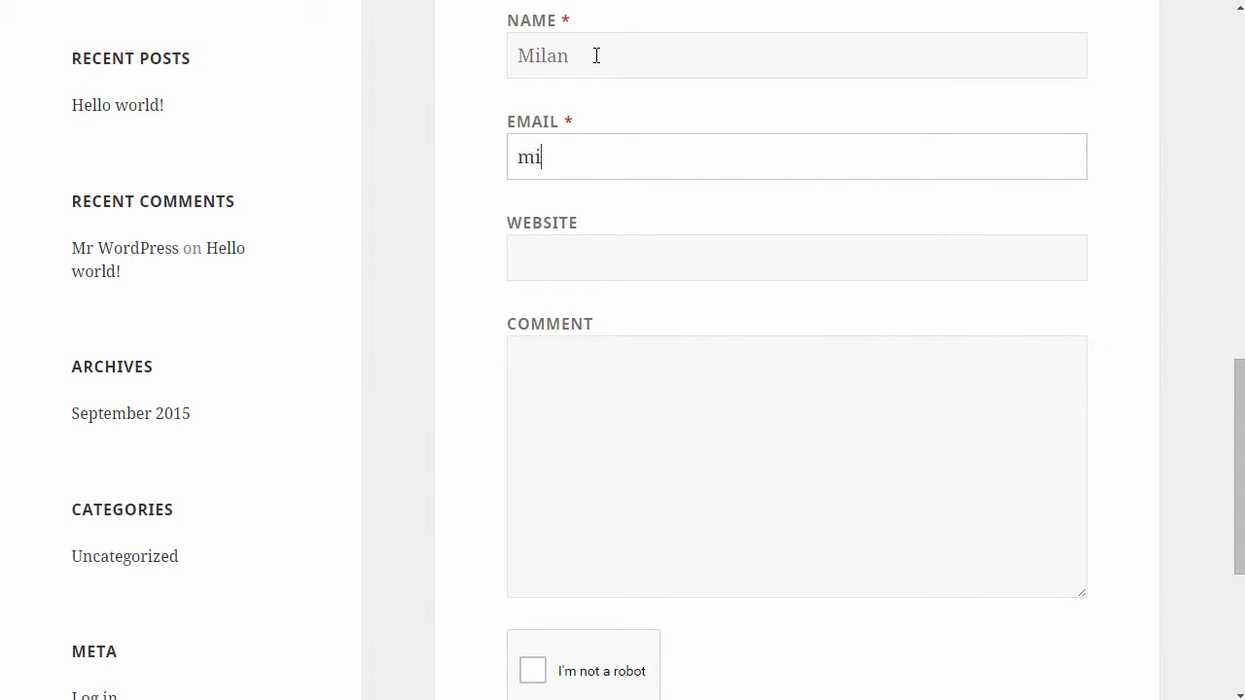
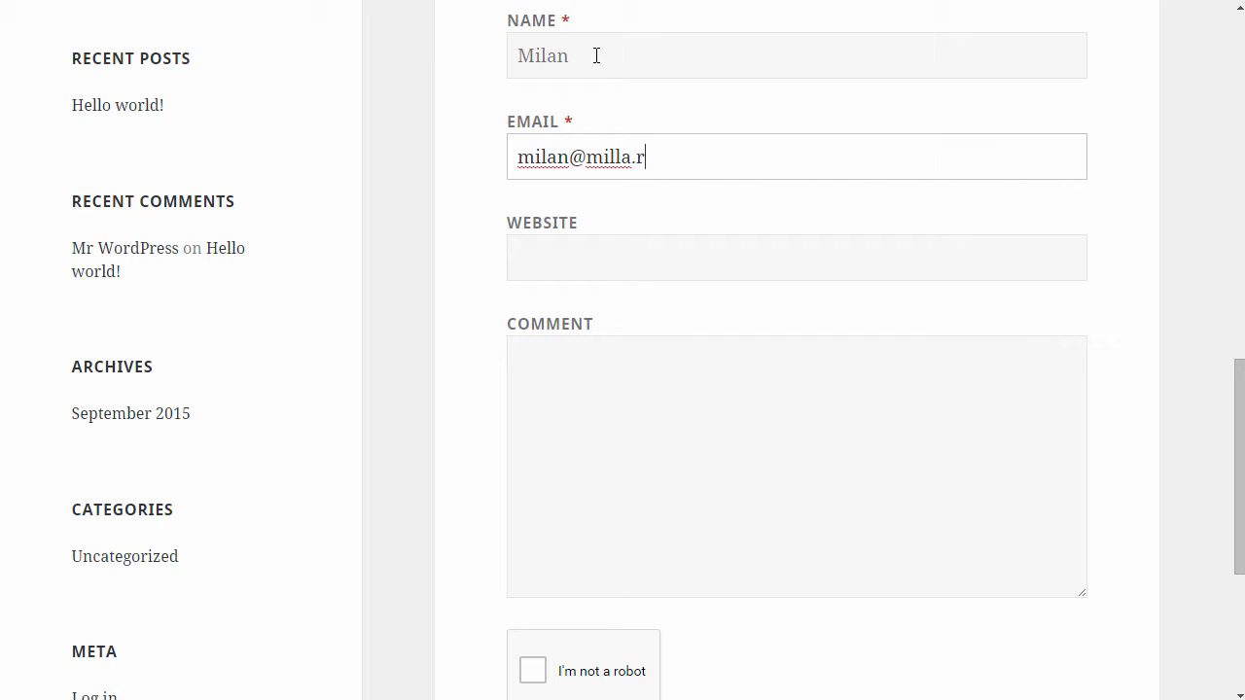
Write the comment 'Test' and post it with the reCAPTCHA left unticked
key("Tab")
key("Tab")
type("Test")
scroll(631, 311, "down", 2)
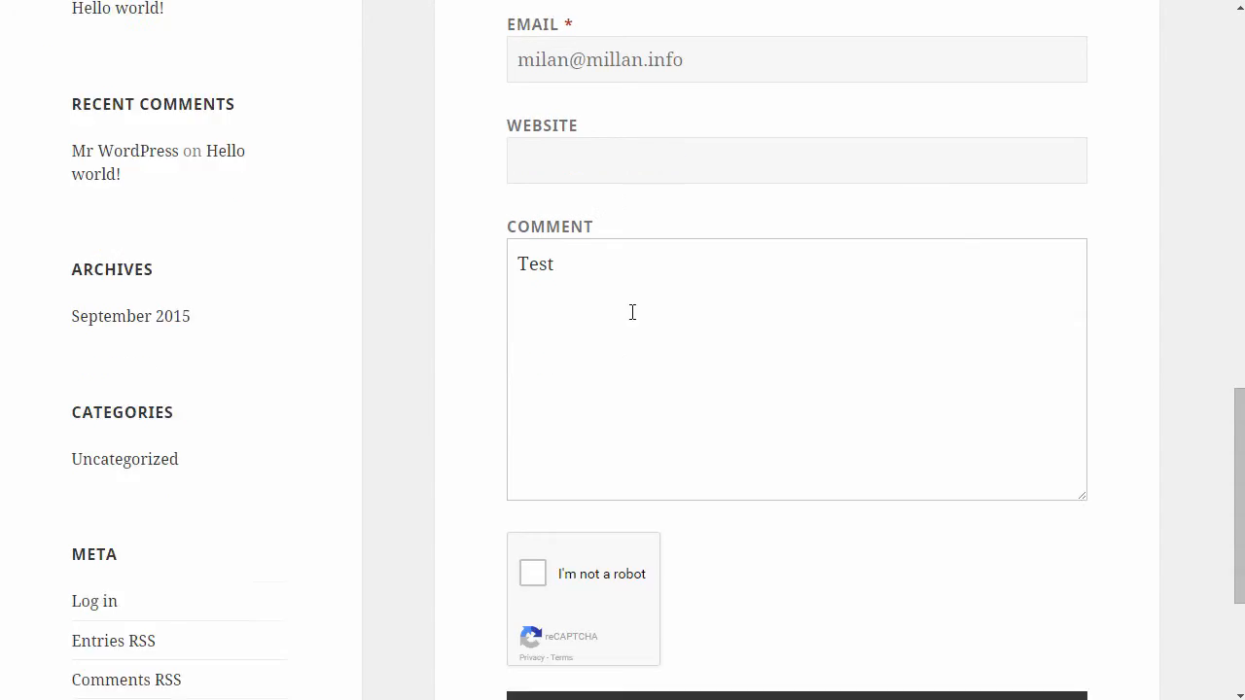
left_click(782, 611)
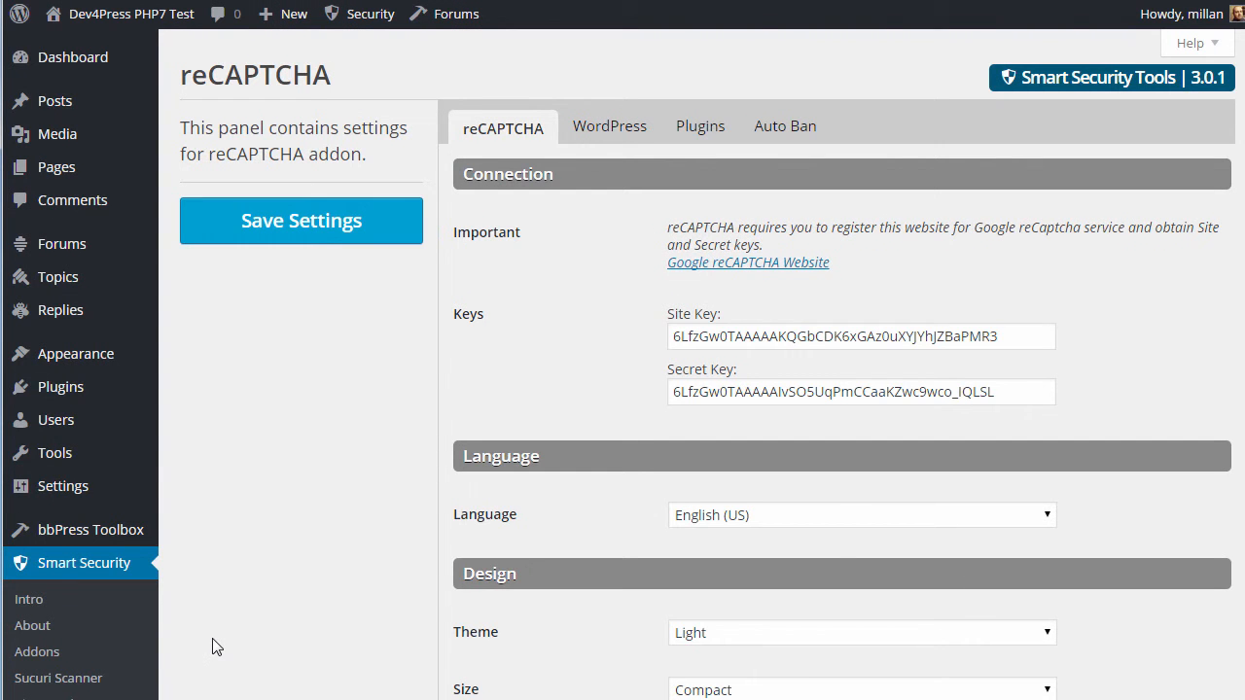
Open the Smart Security Logs page showing the new reCAPTCHA Failed event
scroll(194, 647, "down", 2)
left_click(75, 665)
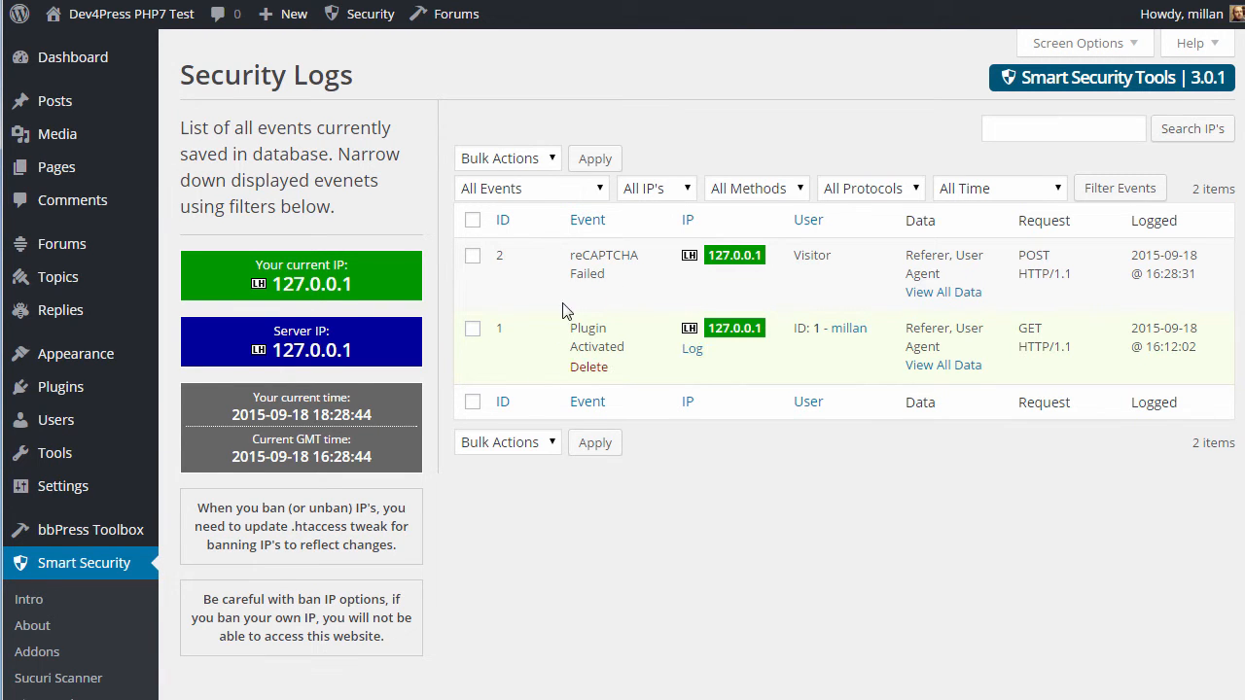
Collapse the admin sidebar and view all data for the reCAPTCHA Failed log entry
scroll(114, 620, "down", 3)
scroll(68, 661, "down", 1)
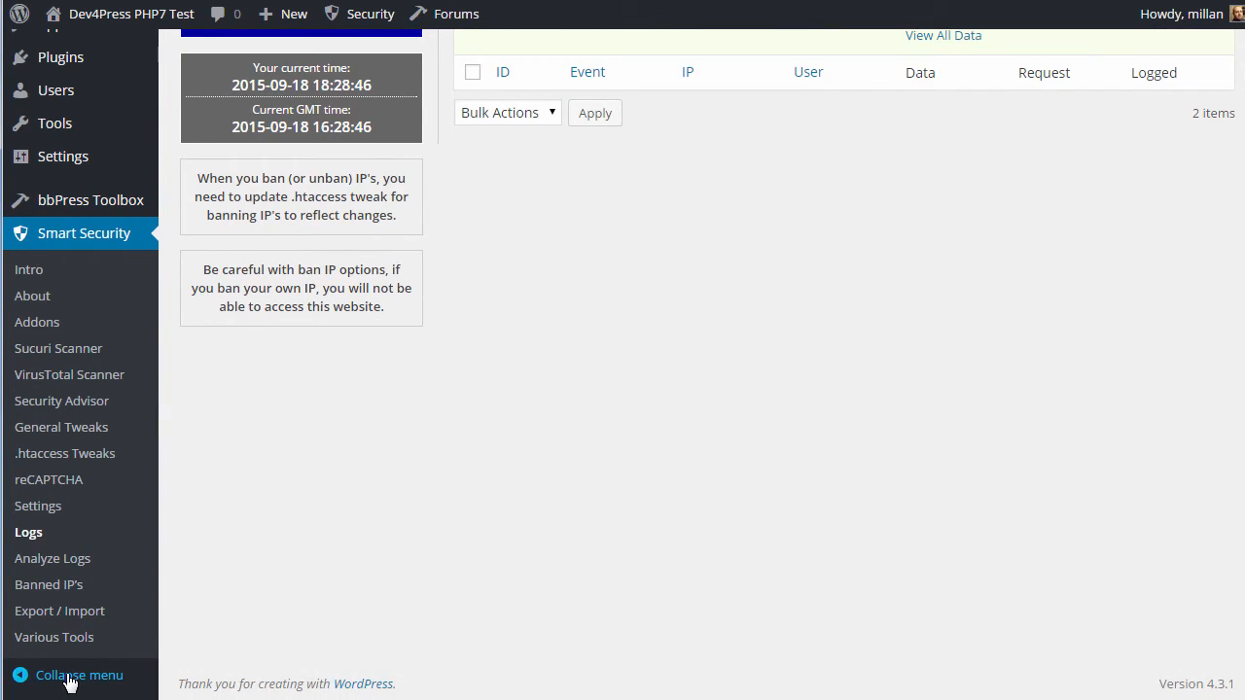
left_click(28, 672)
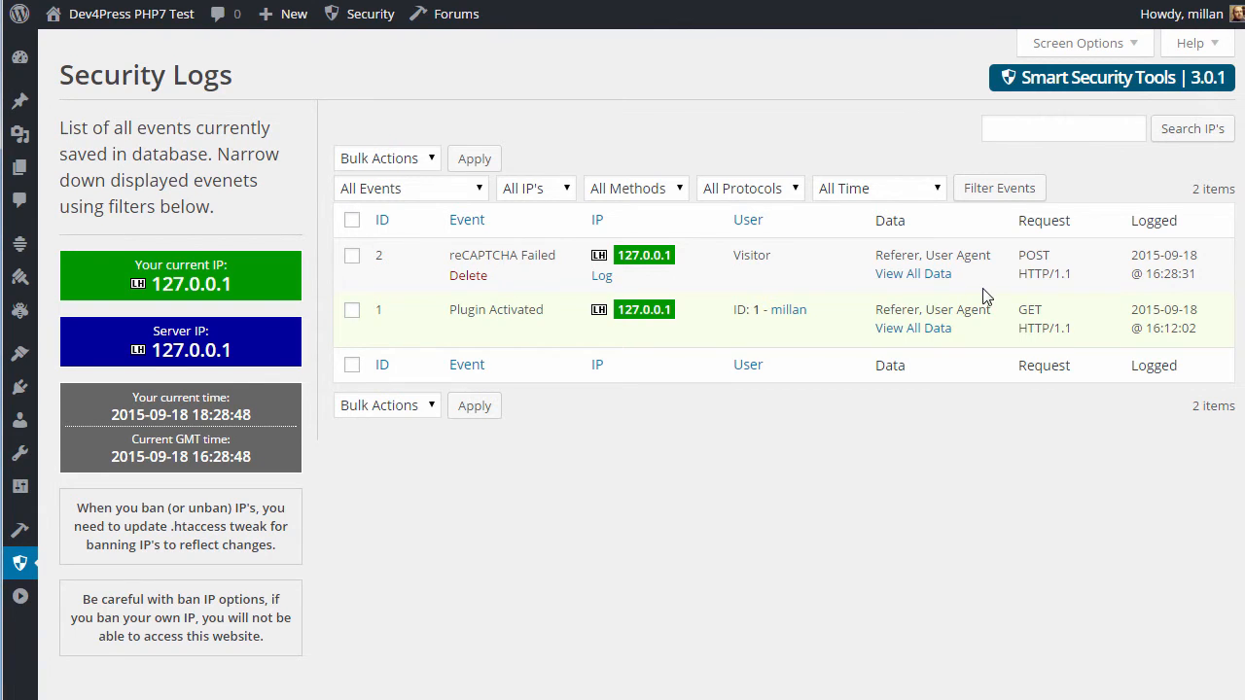
left_click(933, 280)
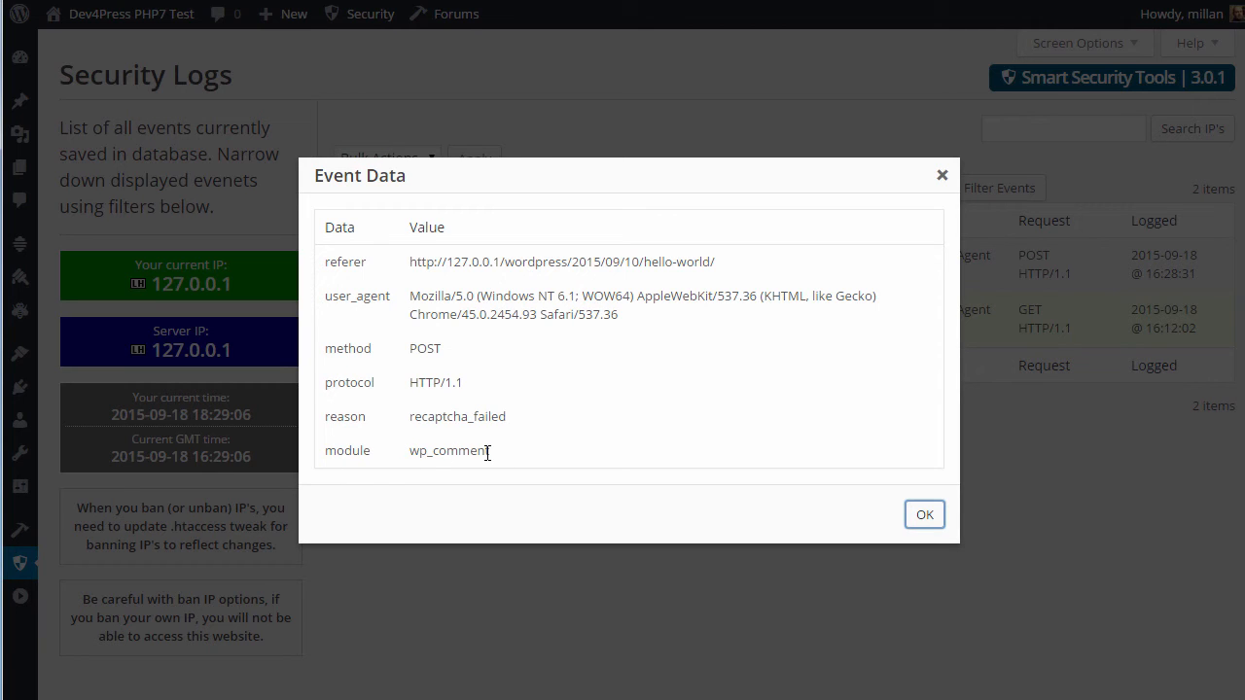
Close the Event Data dialog, returning to the Security Logs list of two entries
left_click(925, 515)
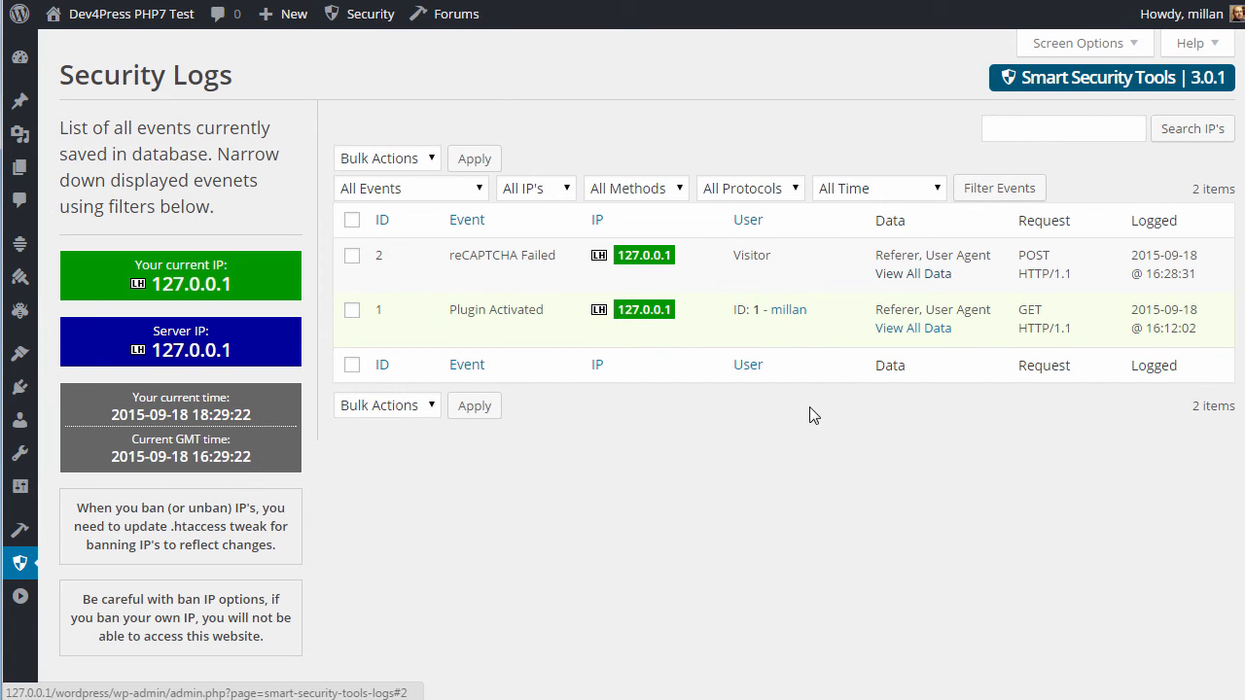
mouse_move(19, 572)
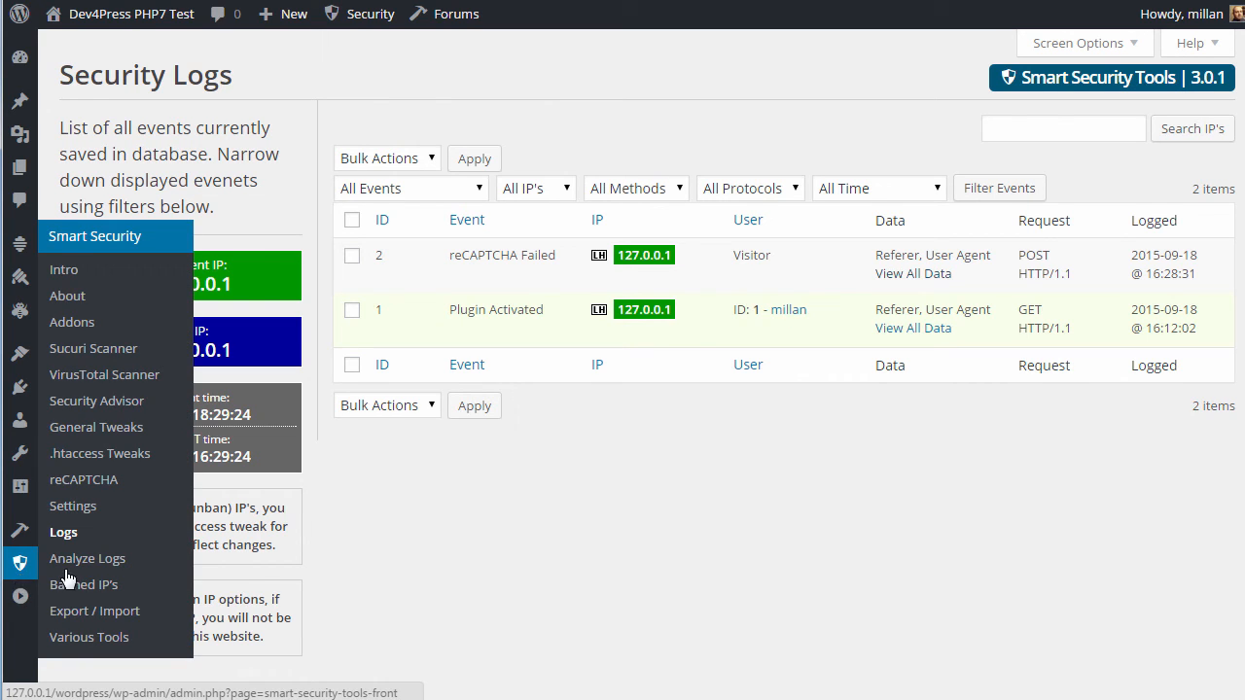